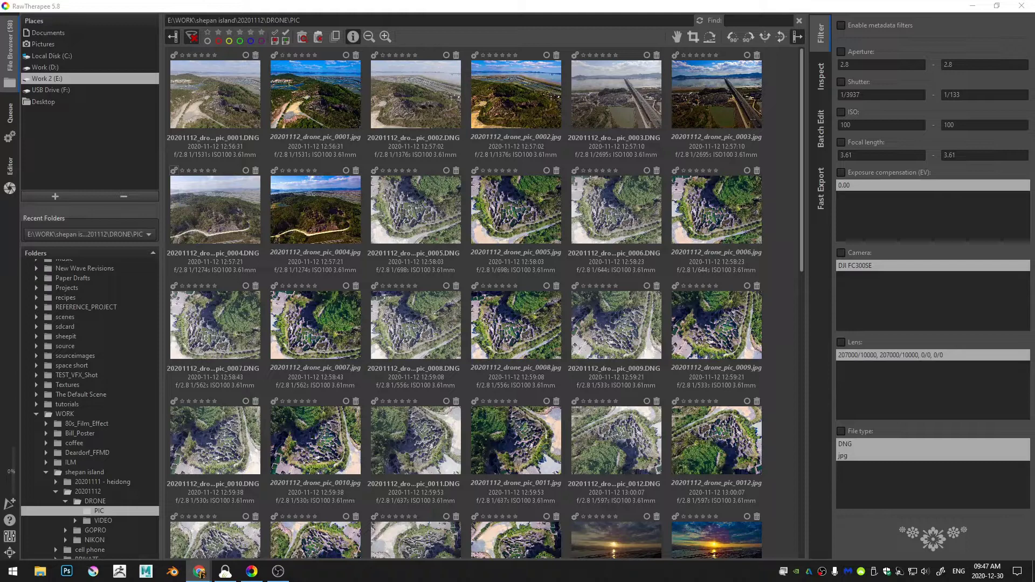
# Briefly view the YouTube channel in the web browser, then return to RawTherapee's photo browser.
pyautogui.click(199, 571)
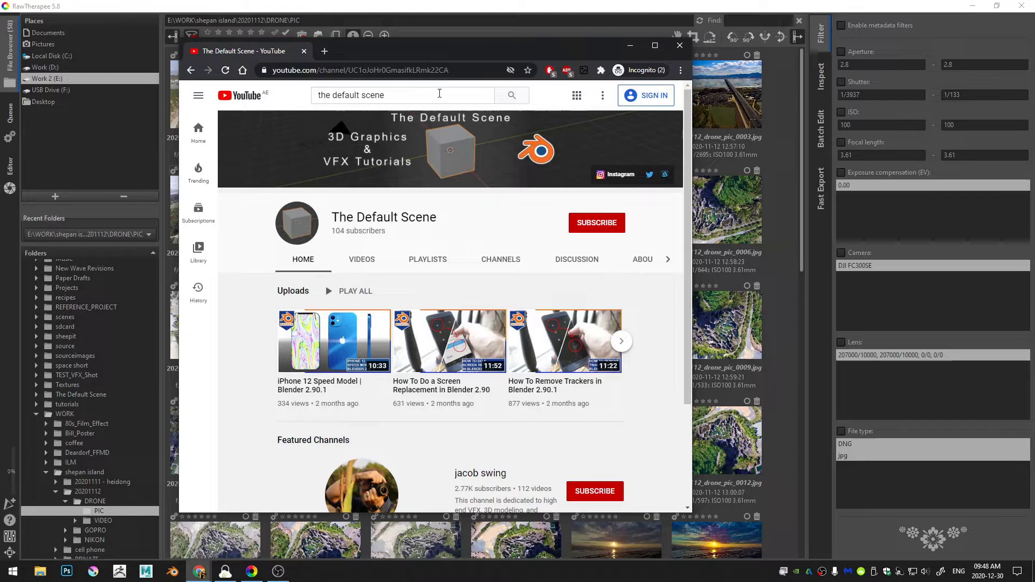
pyautogui.hotkey('alt', 'Tab')
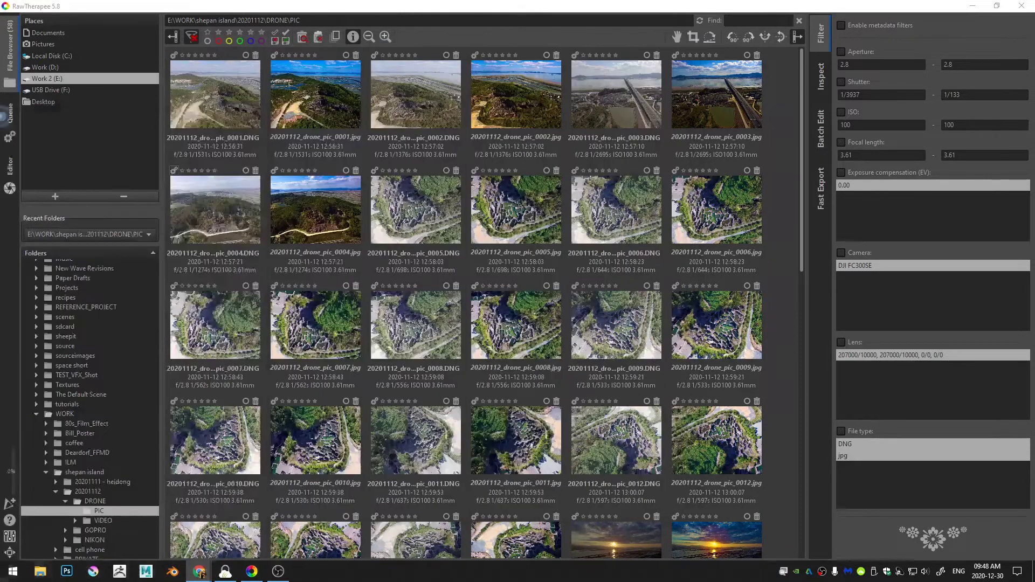
pyautogui.click(264, 5)
# Enable metadata filters and limit File type to DNG, leaving the 29 drone DNGs listed.
pyautogui.scroll(-10, 552, 296)
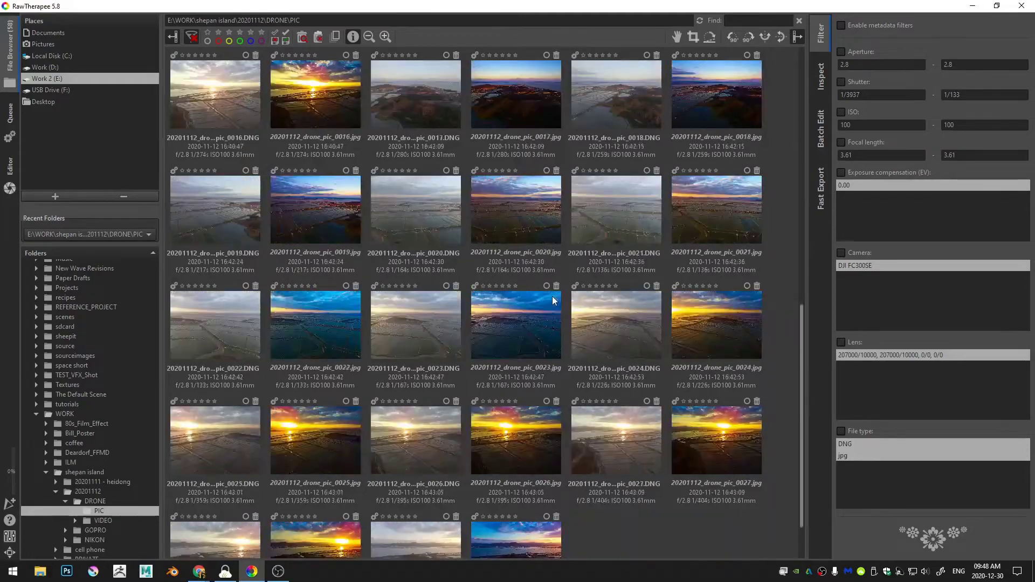
pyautogui.scroll(10, 555, 318)
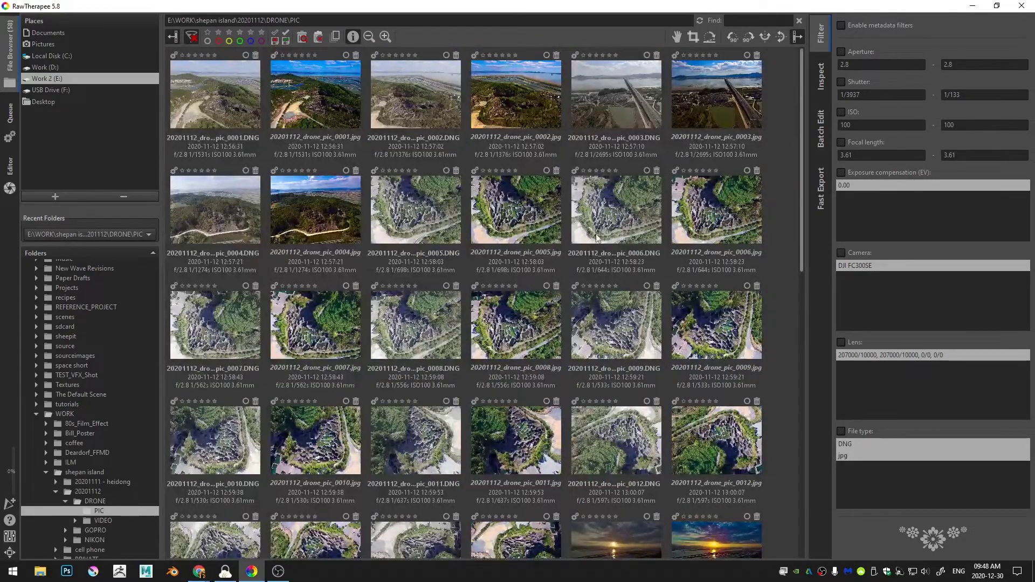
pyautogui.moveTo(803, 142); pyautogui.dragTo(819, 452)
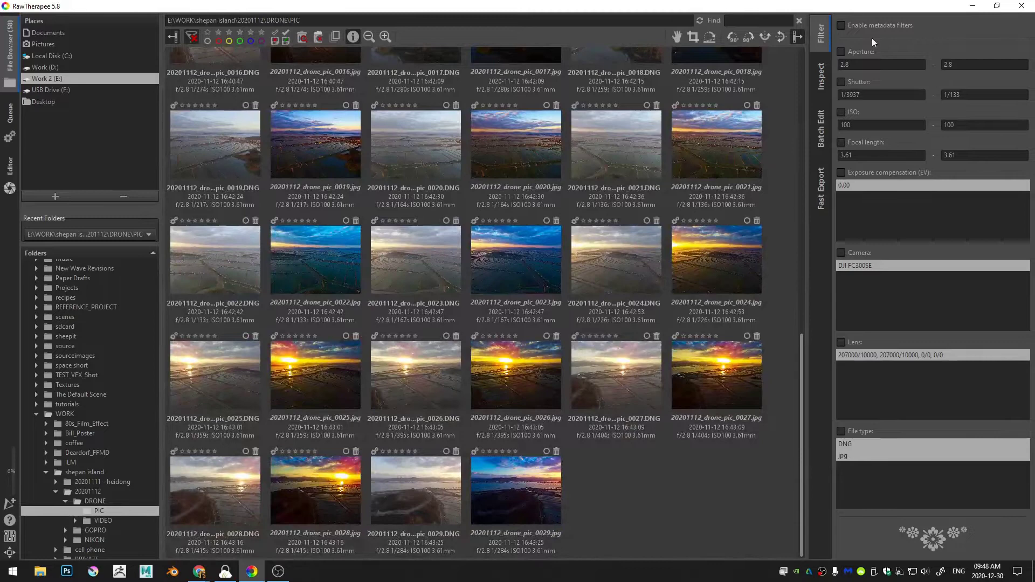
pyautogui.click(848, 28)
pyautogui.click(841, 431)
pyautogui.click(852, 444)
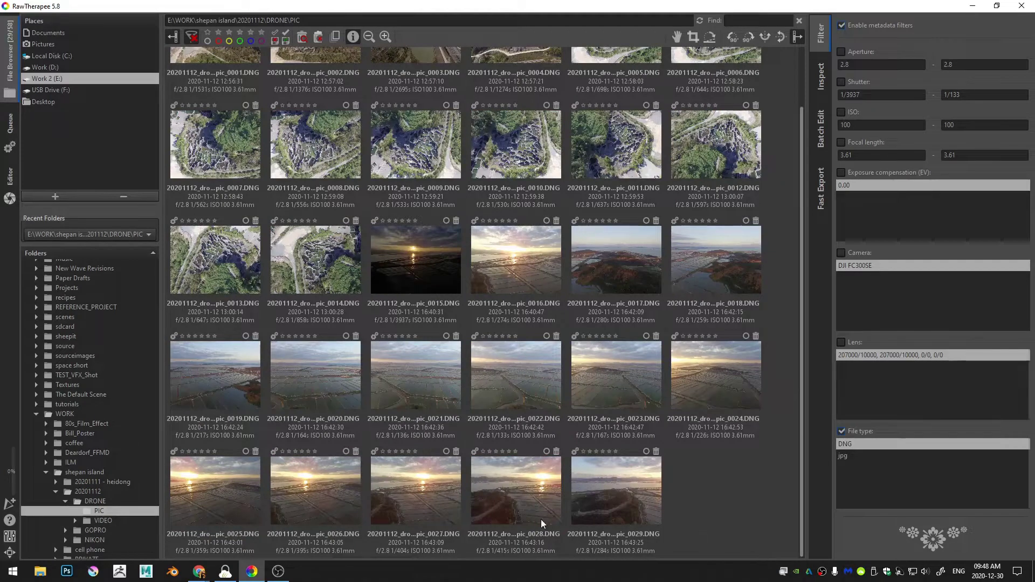
# Select thumbnail 0029 back through 0017 as one range of 13 sunset DNGs.
pyautogui.click(612, 514)
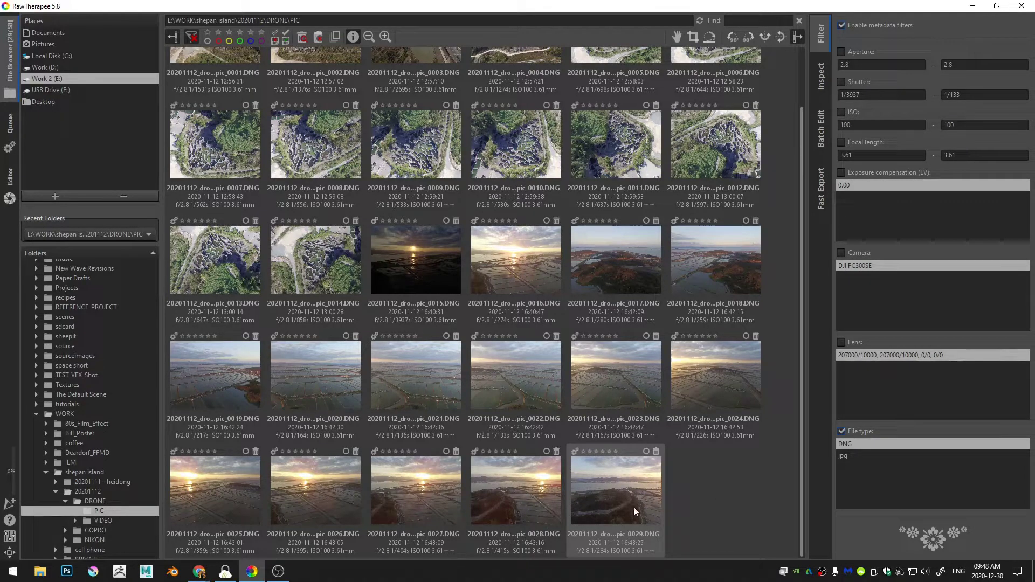
pyautogui.keyDown('shift'); pyautogui.click(616, 273); pyautogui.keyUp('shift')
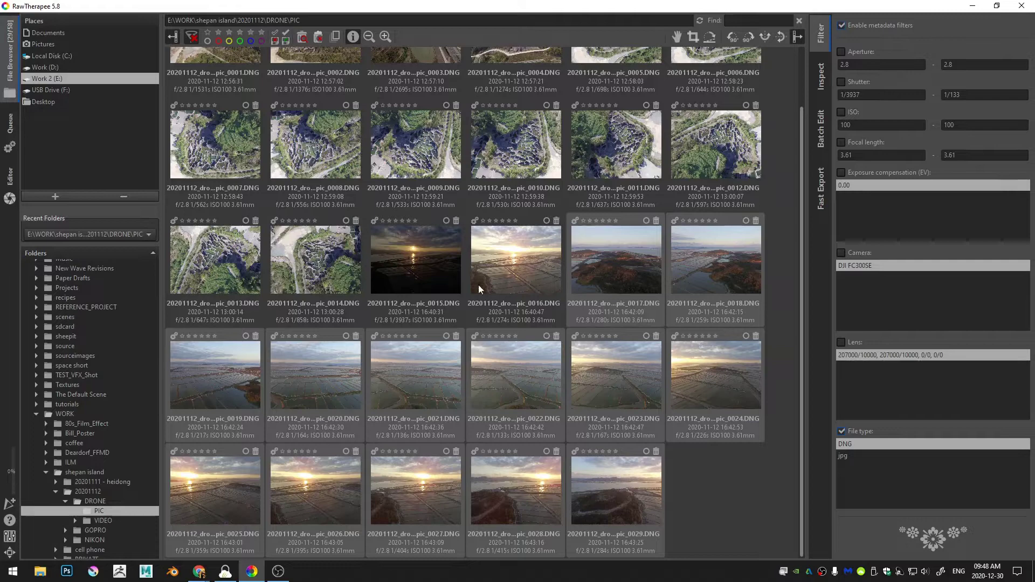
# In Batch Edit's Exposure section, turn on Auto Levels and set Saturation to 20.
pyautogui.click(820, 130)
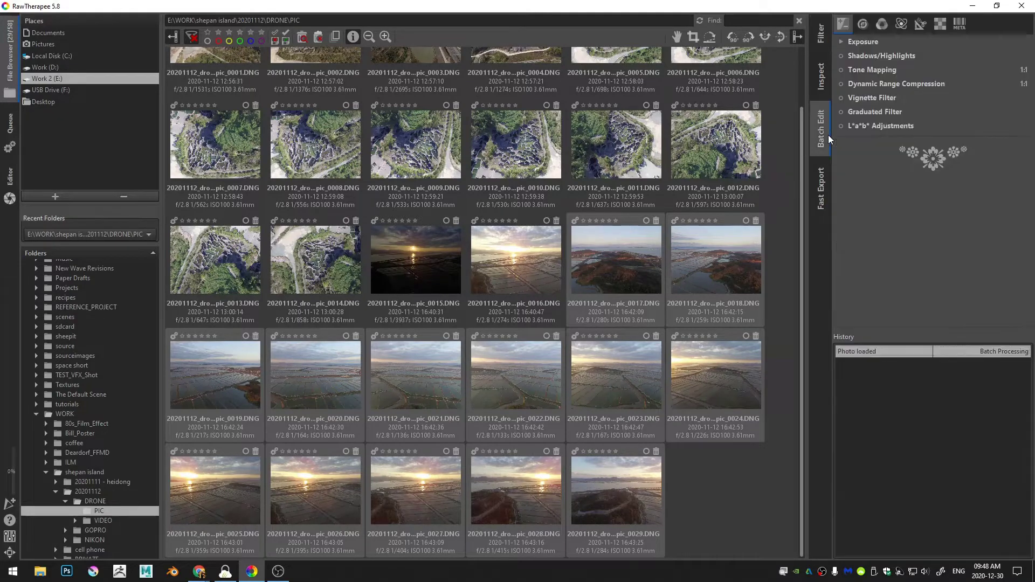
pyautogui.click(863, 42)
pyautogui.click(842, 77)
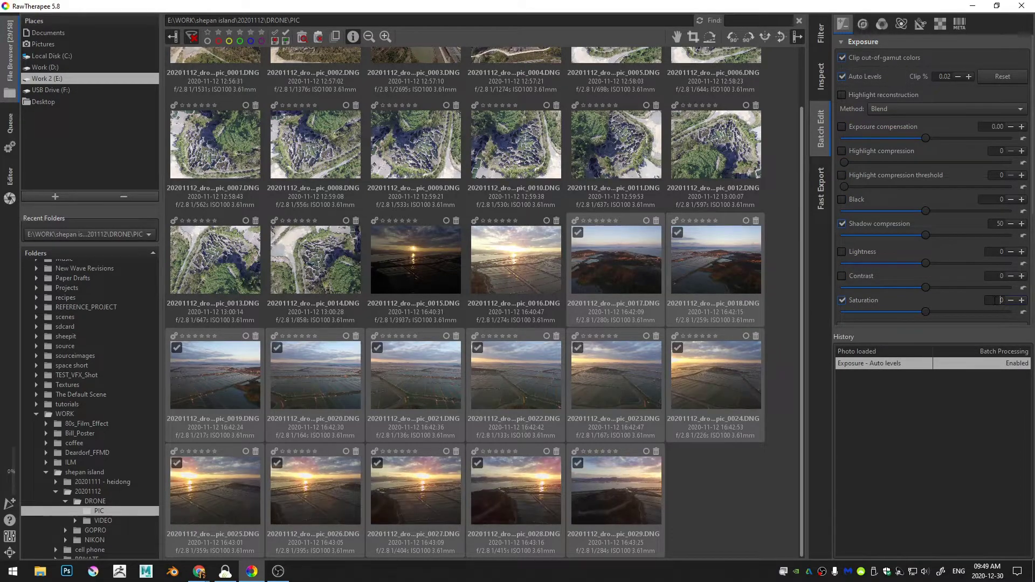
pyautogui.write('2')
pyautogui.press('Return')
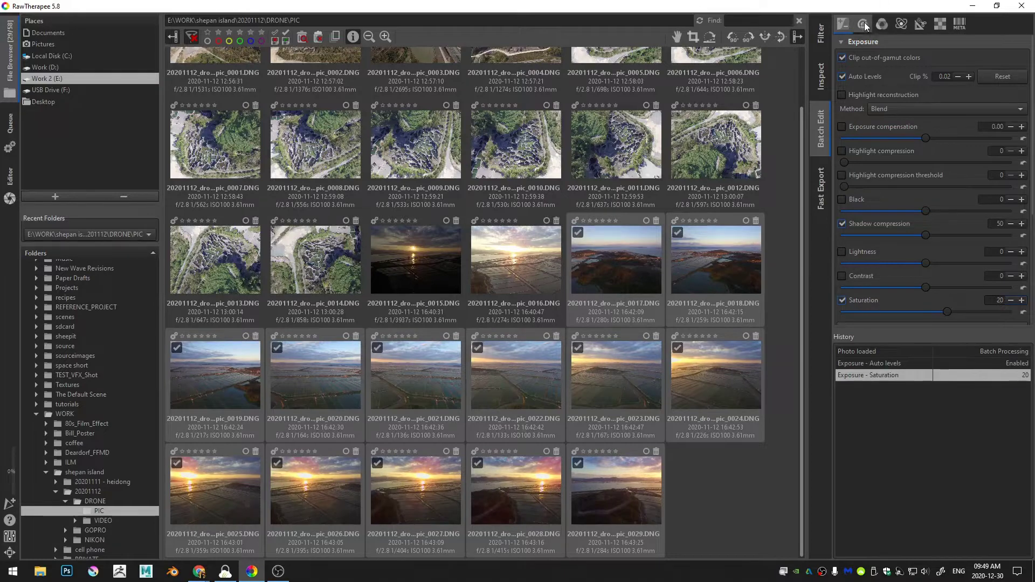
# Enable Sharpening in the Detail tools with an amount of 400.
pyautogui.click(863, 24)
pyautogui.click(842, 42)
pyautogui.click(872, 41)
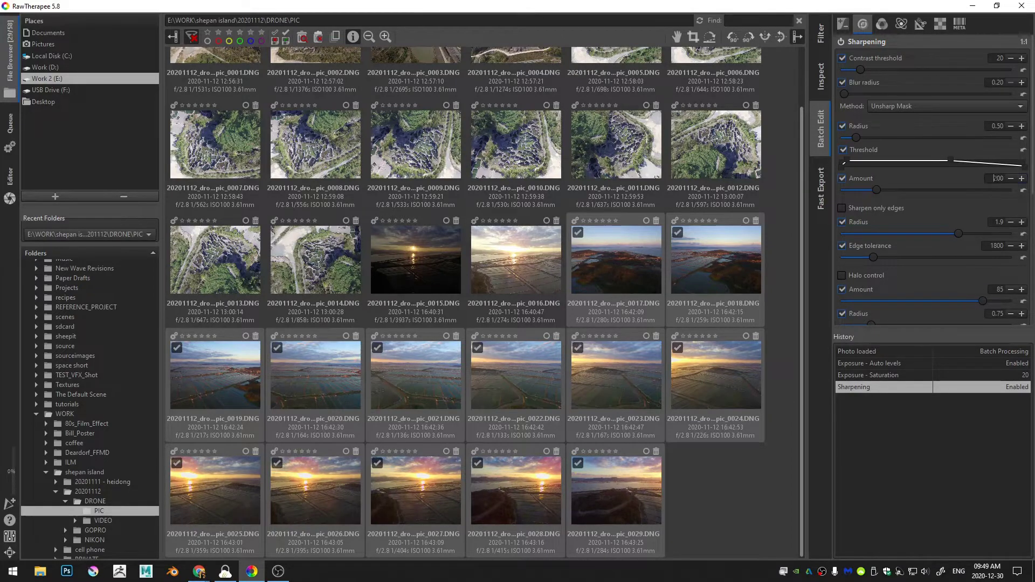
pyautogui.scroll(20, 1012, 175)
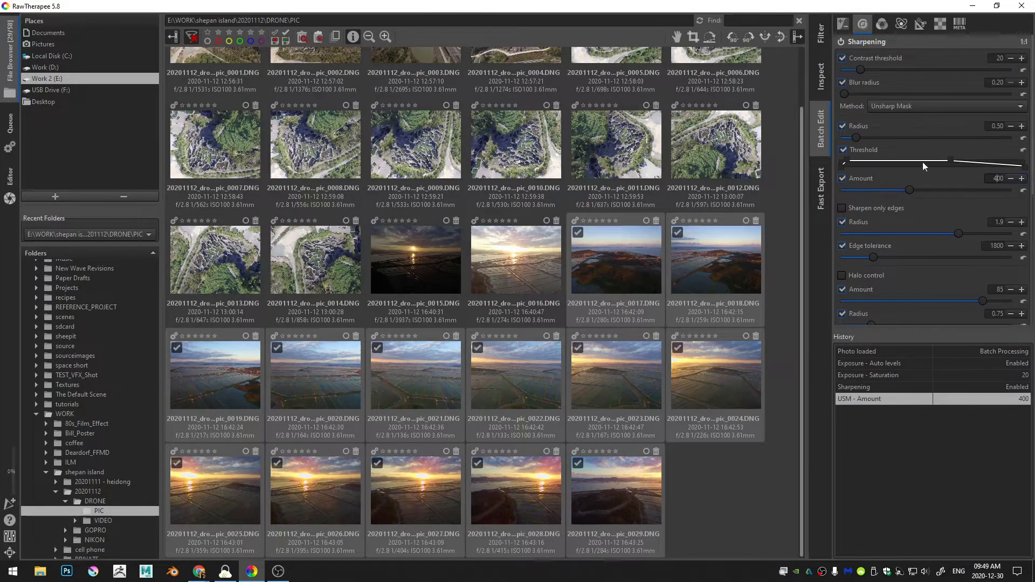
pyautogui.click(868, 41)
# Turn on Local Contrast and Noise Reduction with luminance set to 30.
pyautogui.click(841, 55)
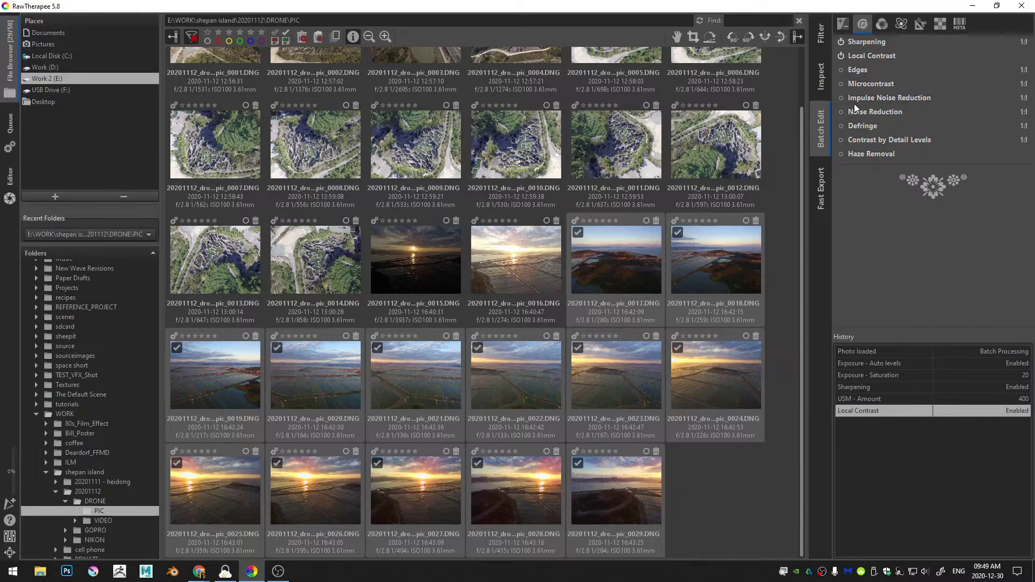
pyautogui.click(841, 111)
pyautogui.click(883, 112)
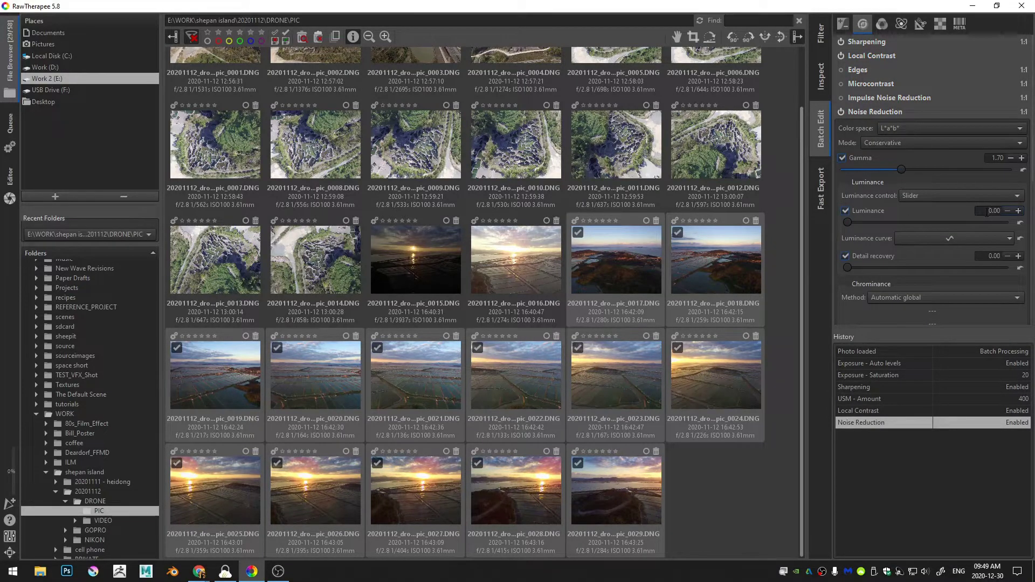
pyautogui.write('3')
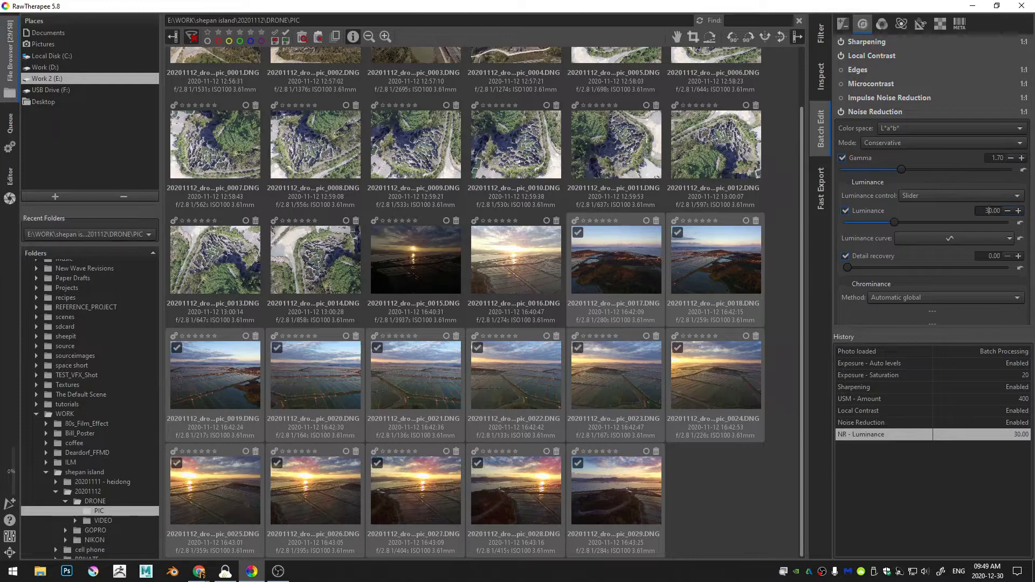
pyautogui.click(885, 112)
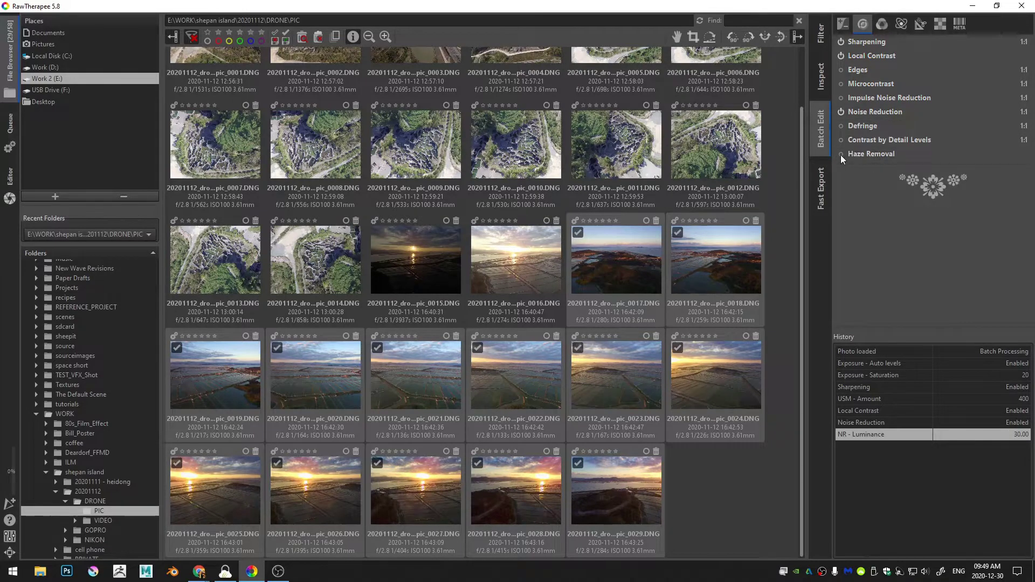
# Enable Haze Removal with a strength of 20.
pyautogui.click(840, 154)
pyautogui.click(876, 153)
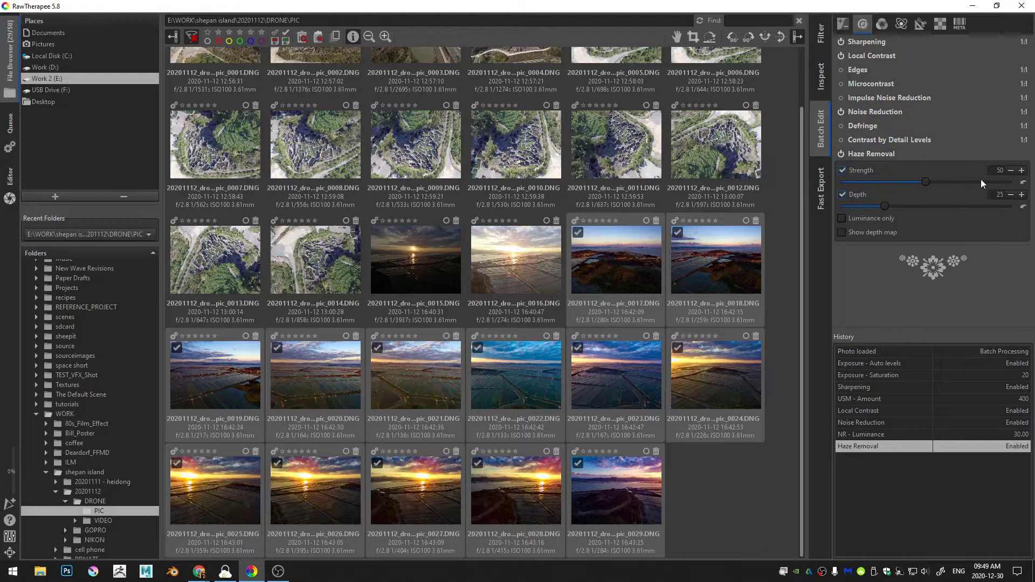
pyautogui.press('Tab')
pyautogui.write('20')
pyautogui.press('Return')
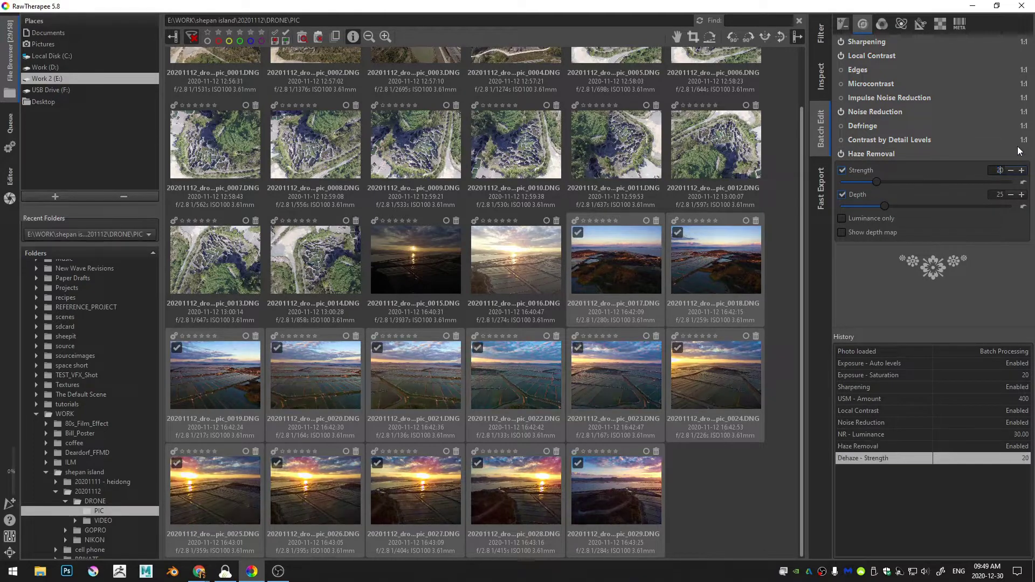
# In the Color tools, enable Vibrance with Pastel Tones 20 and turn on Soft Light.
pyautogui.click(881, 23)
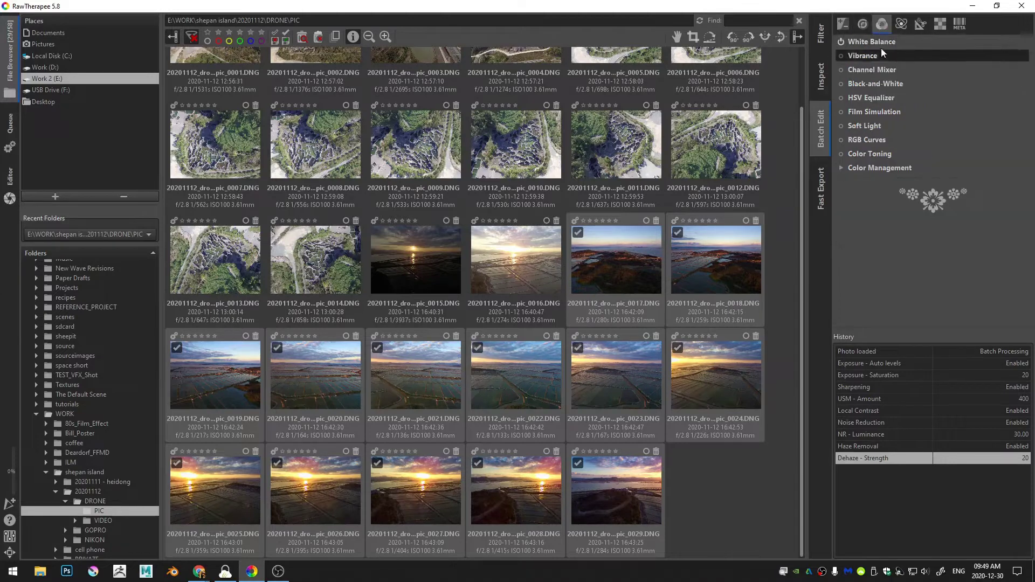
pyautogui.click(841, 56)
pyautogui.click(878, 57)
pyautogui.doubleClick(989, 93)
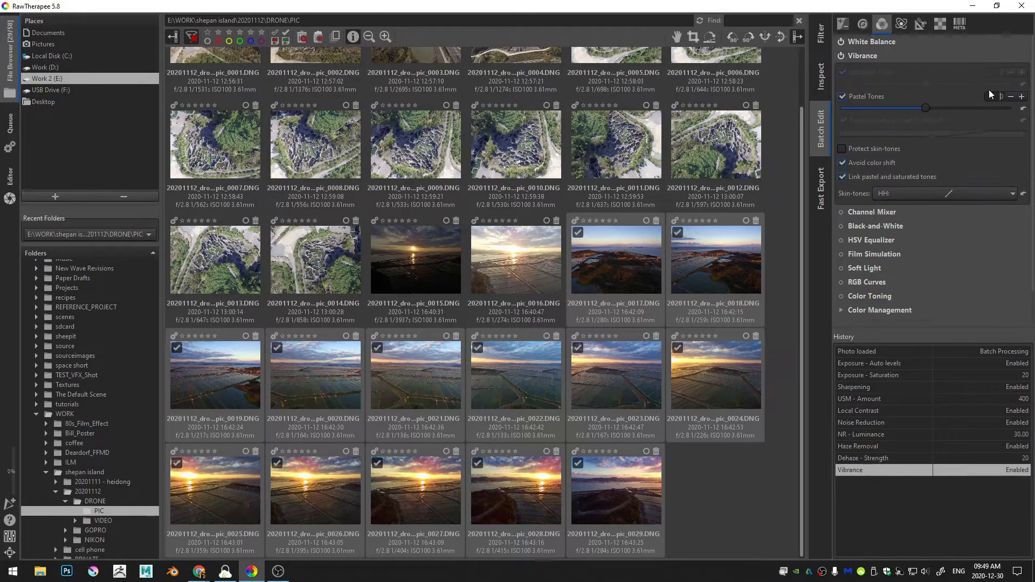
pyautogui.write('20')
pyautogui.press('Return')
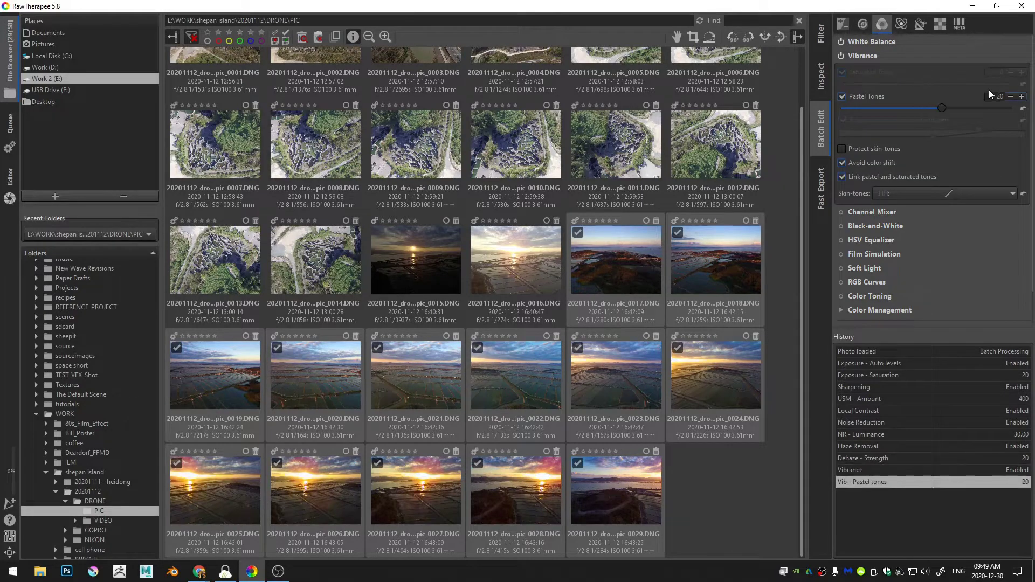
pyautogui.click(841, 268)
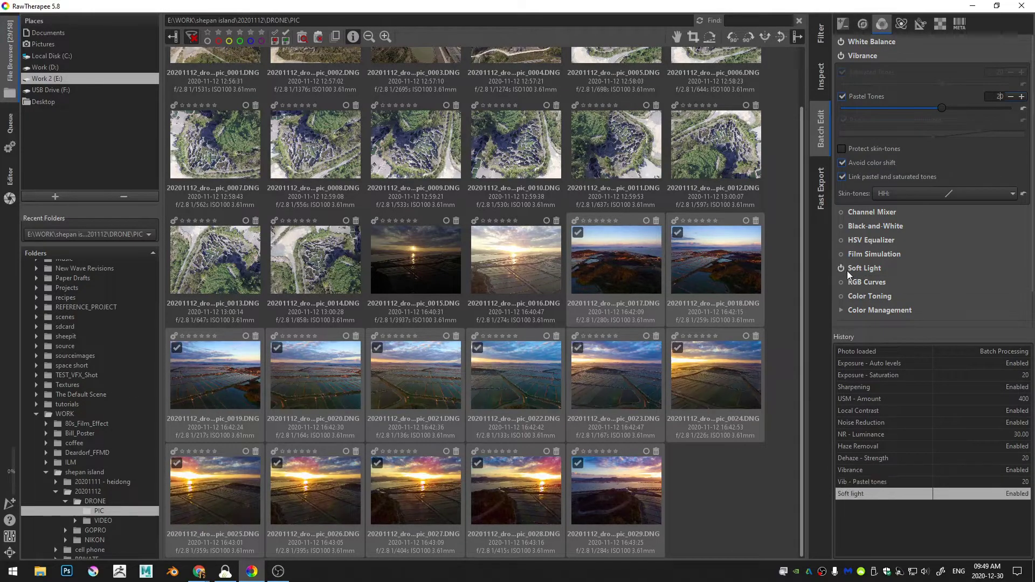
pyautogui.click(902, 24)
# Use a manual lens profile, Phantom 3 Pro FC300X camera with DJI Phantom 3 Pro lens, then reselect 0017–0029.
pyautogui.click(920, 25)
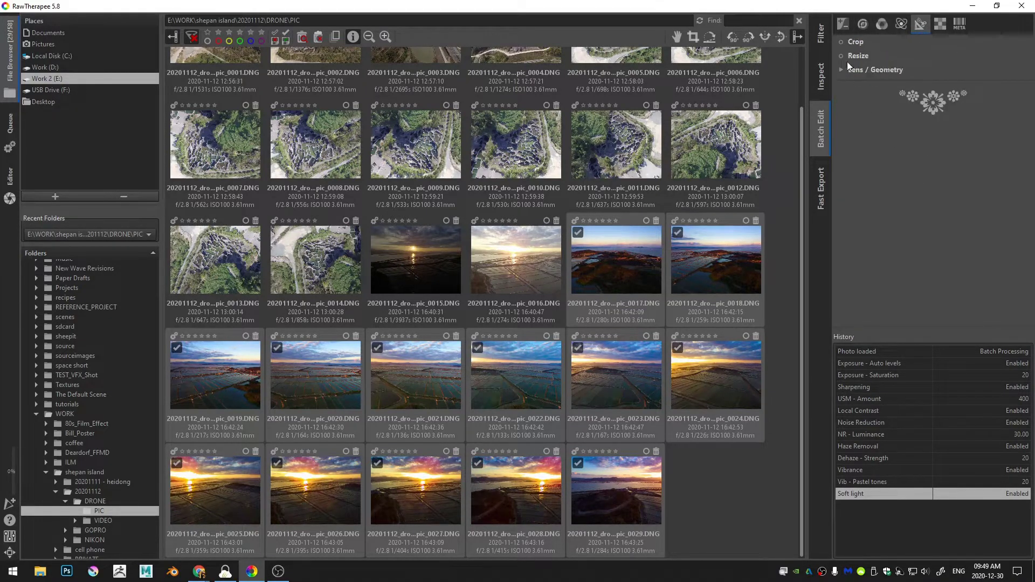
pyautogui.click(862, 70)
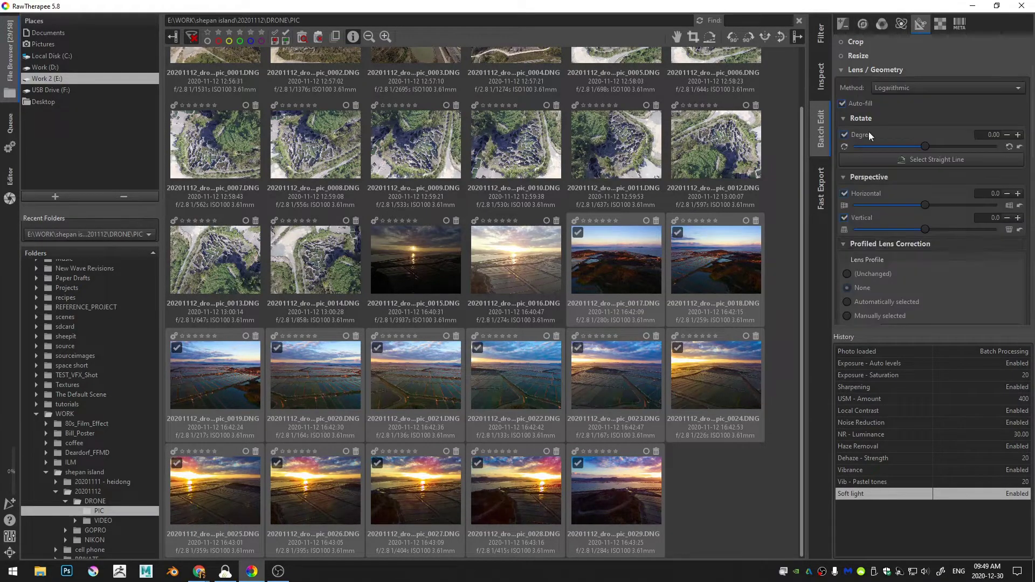
pyautogui.click(872, 314)
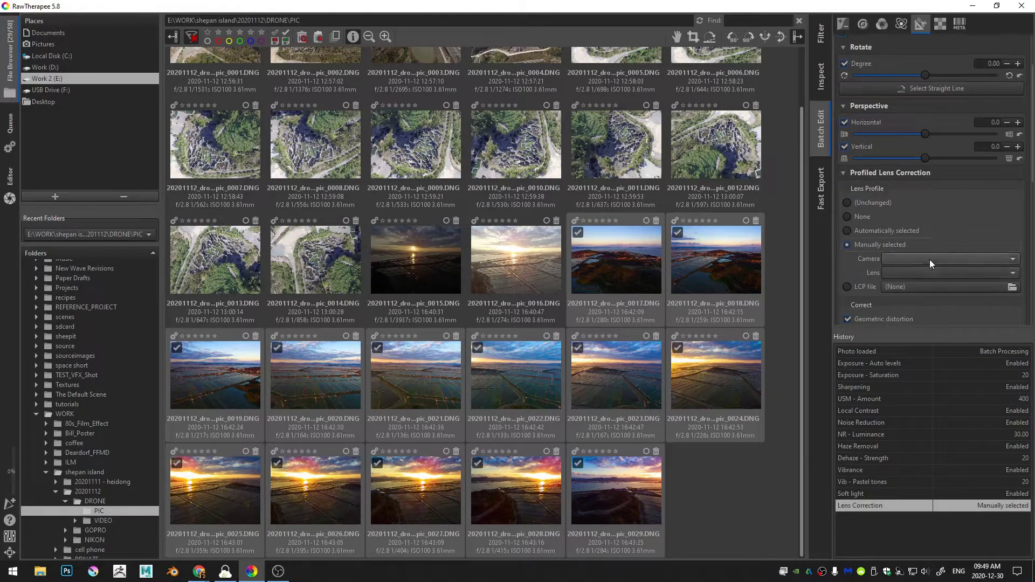
pyautogui.click(930, 259)
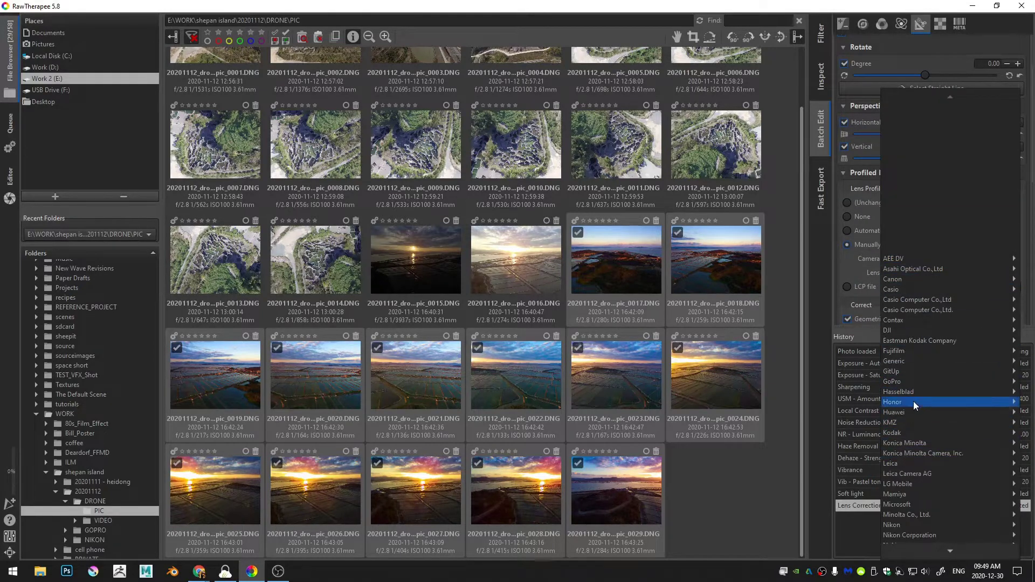
pyautogui.moveTo(888, 333)
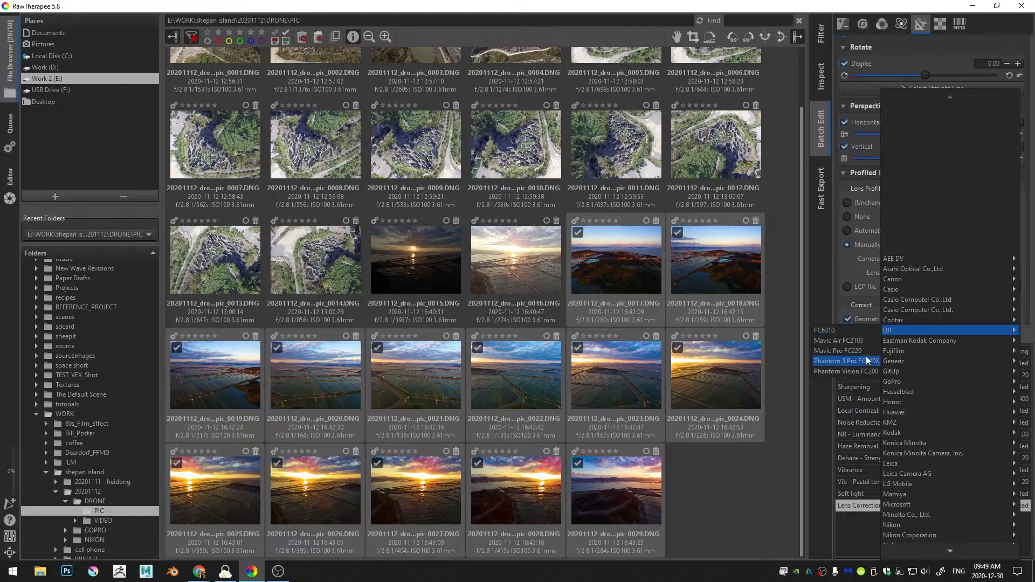
pyautogui.click(851, 361)
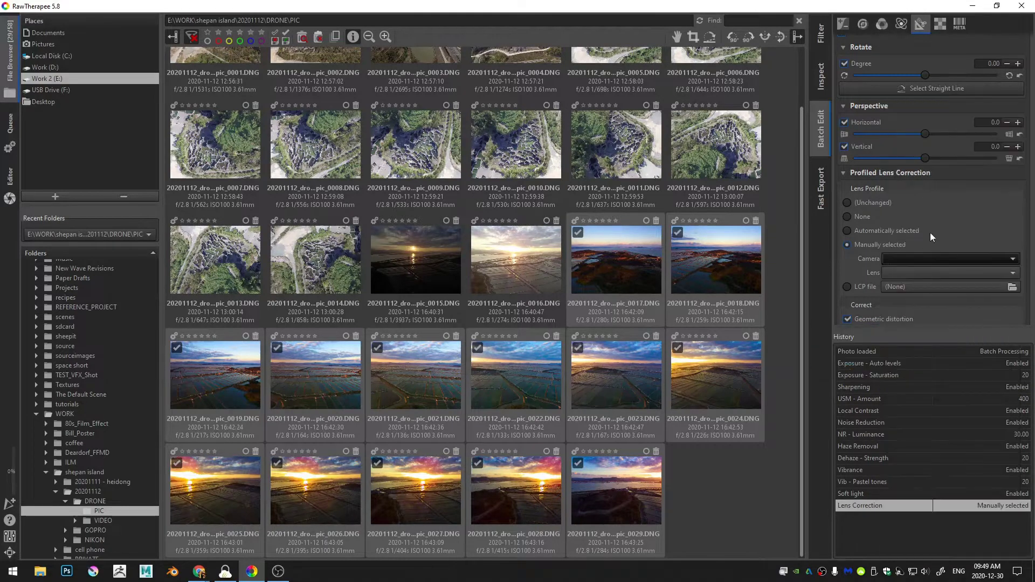
pyautogui.click(911, 273)
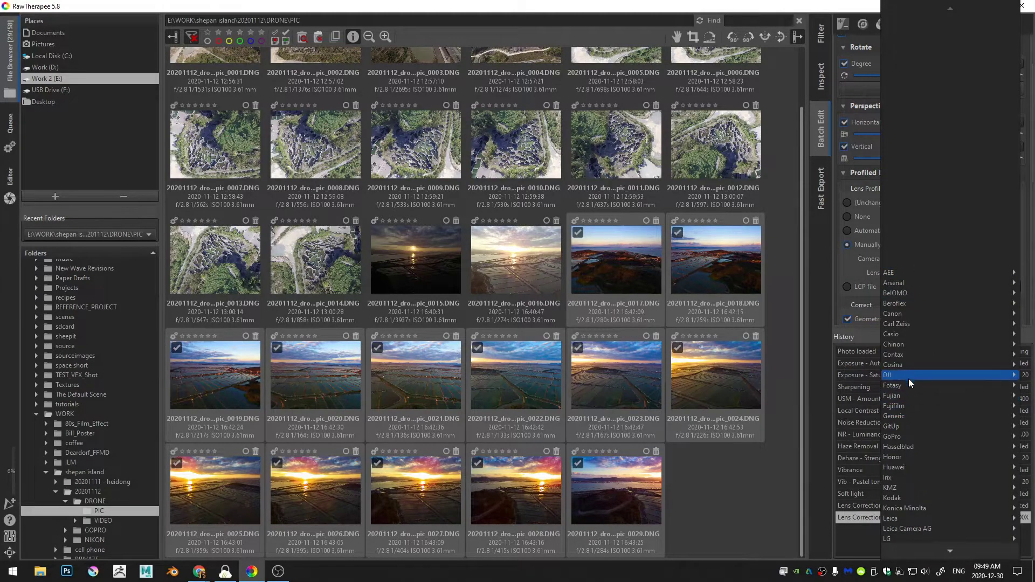
pyautogui.moveTo(907, 375)
pyautogui.click(824, 407)
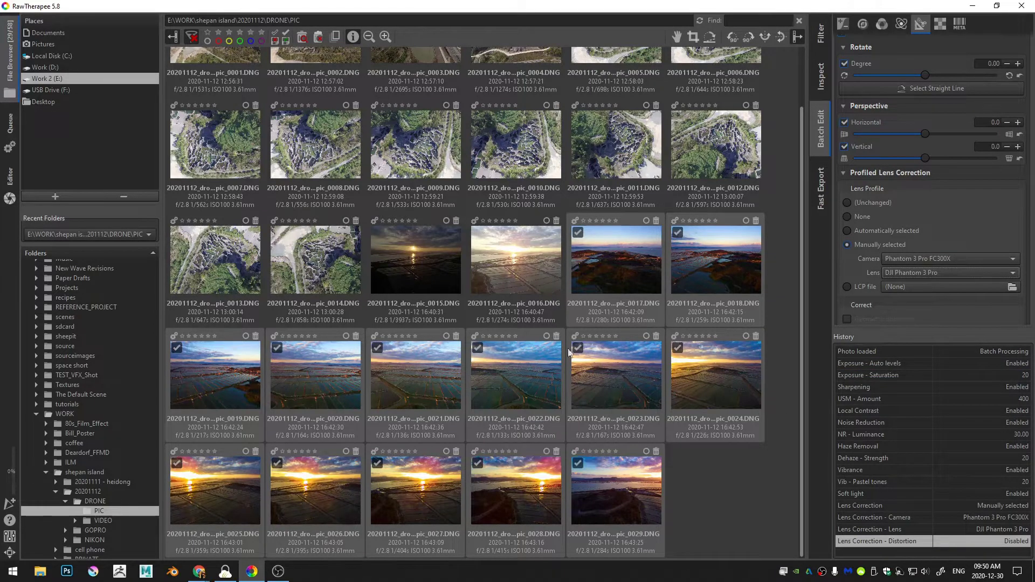
pyautogui.click(627, 513)
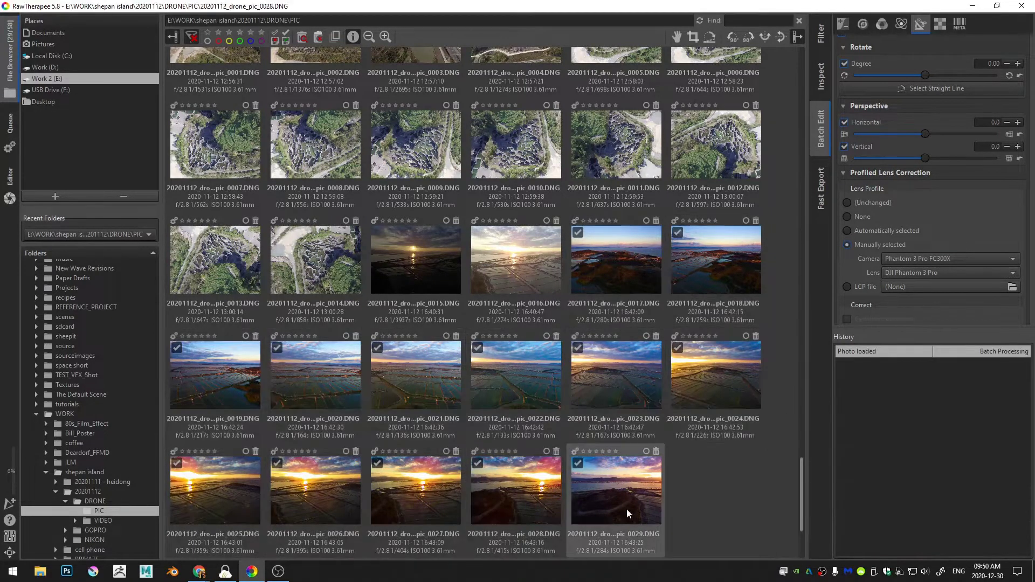
pyautogui.keyDown('shift'); pyautogui.click(607, 256); pyautogui.keyUp('shift')
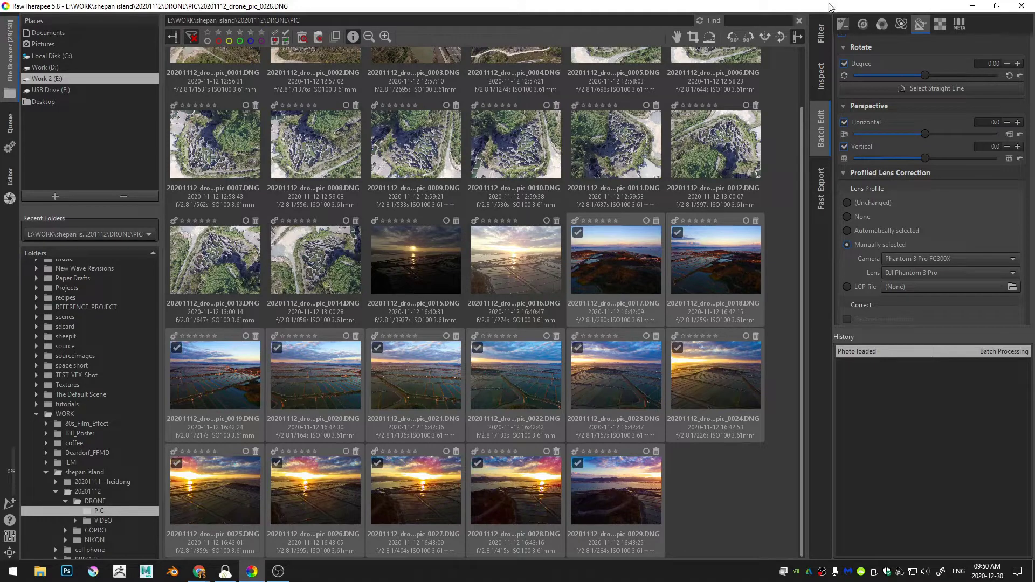
# Show Batch Edit's Exposure section with Auto Levels on, shadow compression 50 and saturation 20.
pyautogui.click(844, 23)
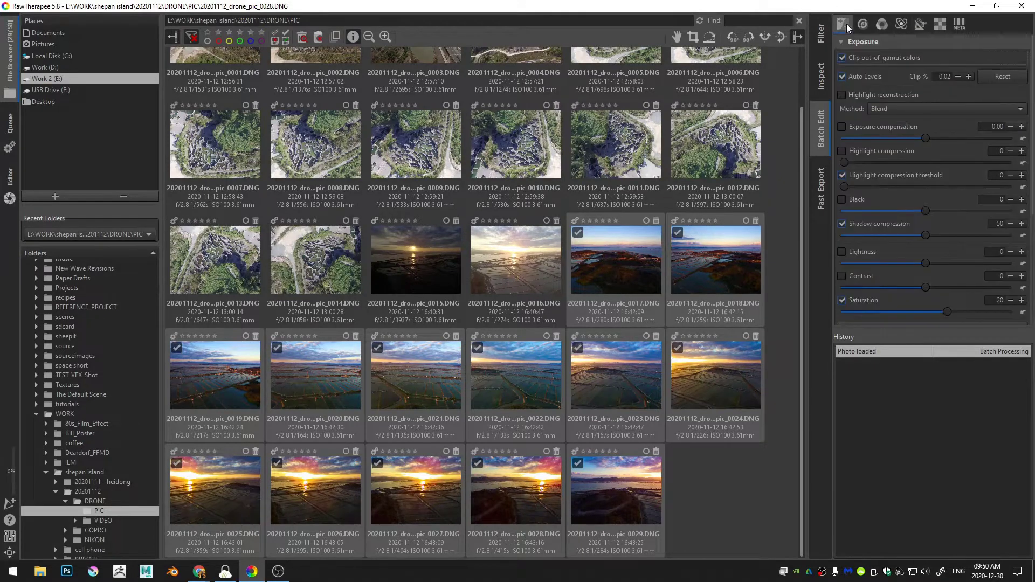
pyautogui.click(844, 41)
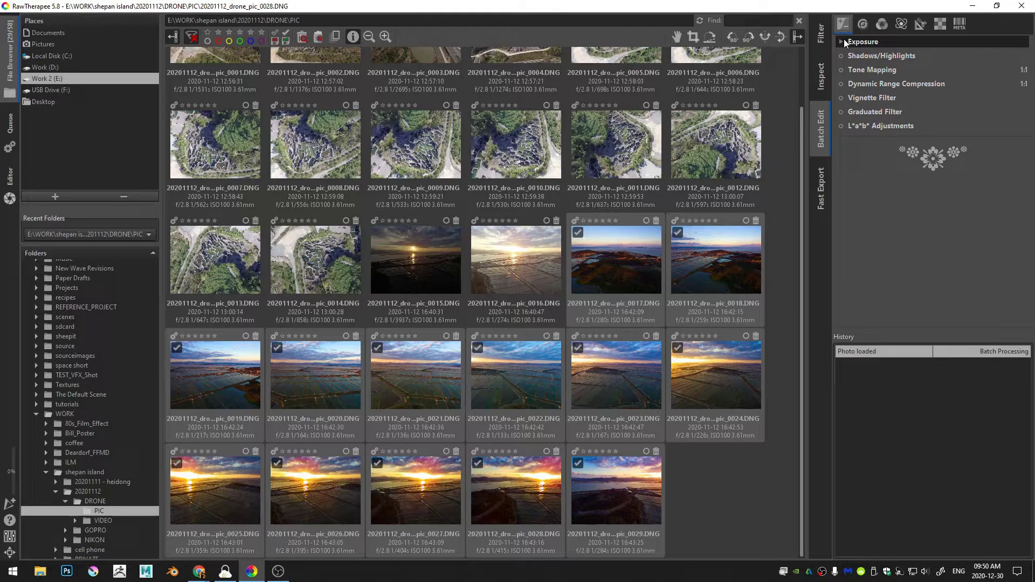
pyautogui.click(844, 42)
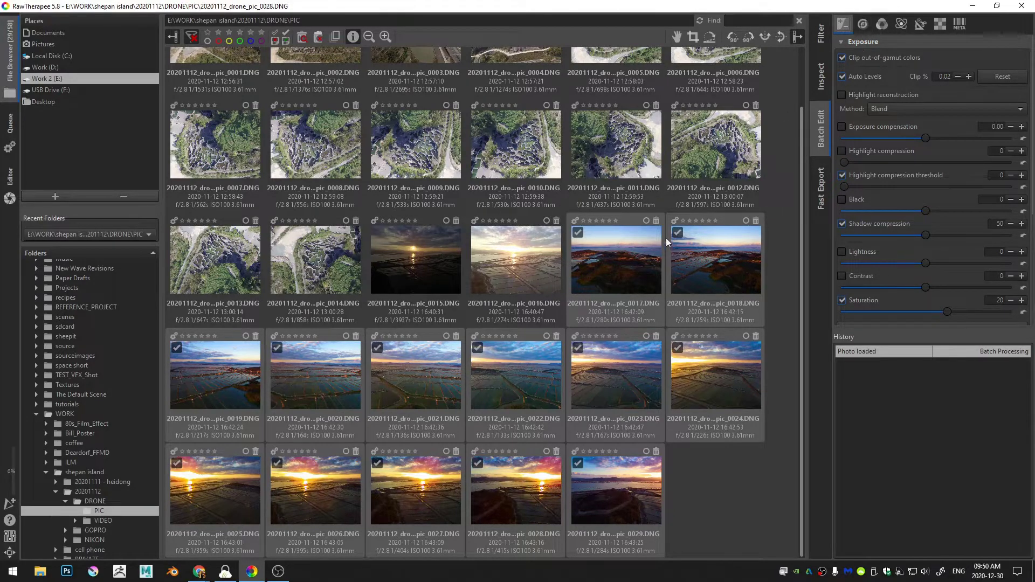
# Put the 13 selected sunset DNGs into the processing queue.
pyautogui.rightClick(615, 251)
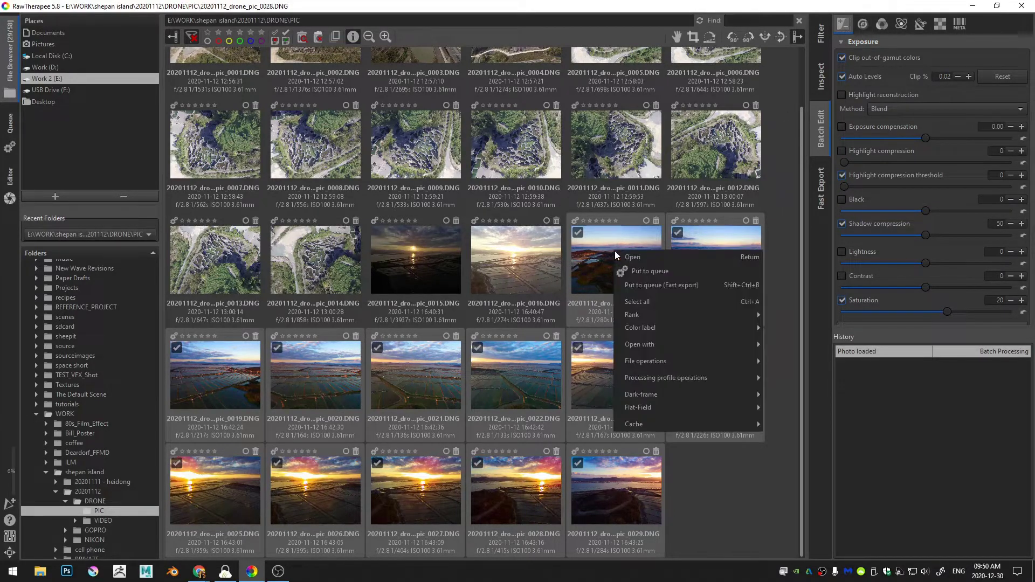
pyautogui.click(639, 272)
pyautogui.click(9, 135)
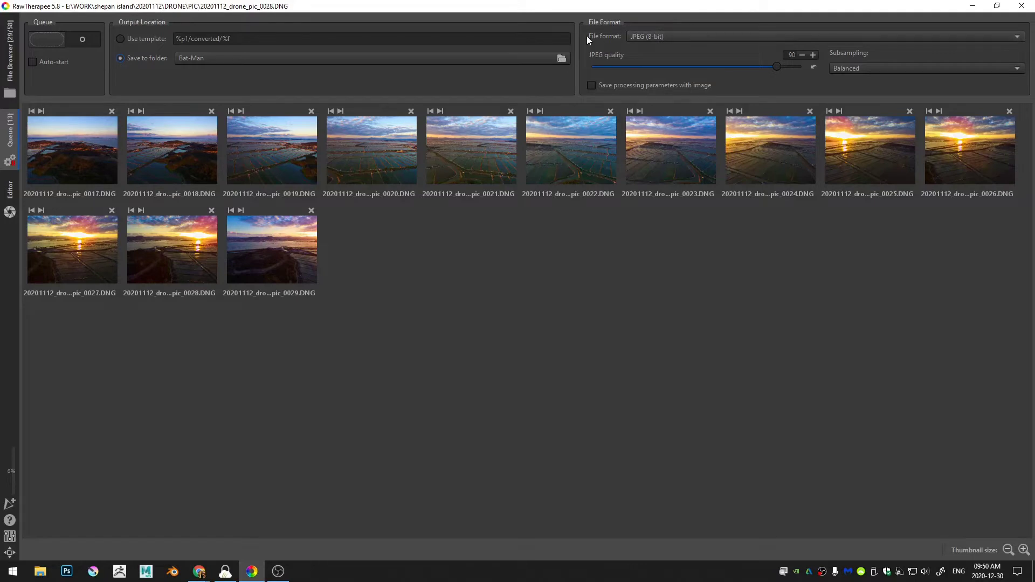
# Keep JPEG (8-bit) output, save to the Desktop, and process the queue.
pyautogui.click(656, 38)
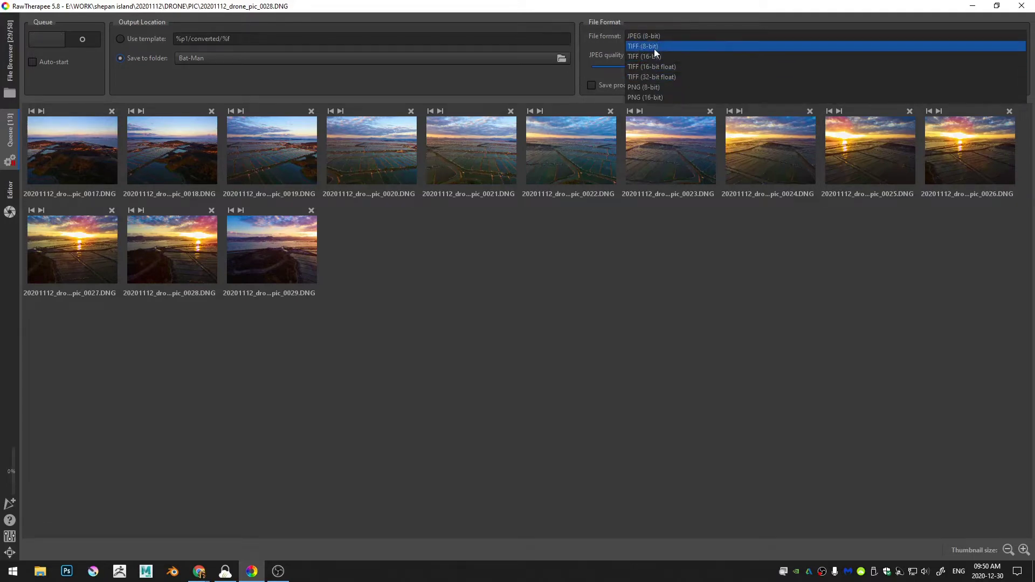
pyautogui.click(608, 36)
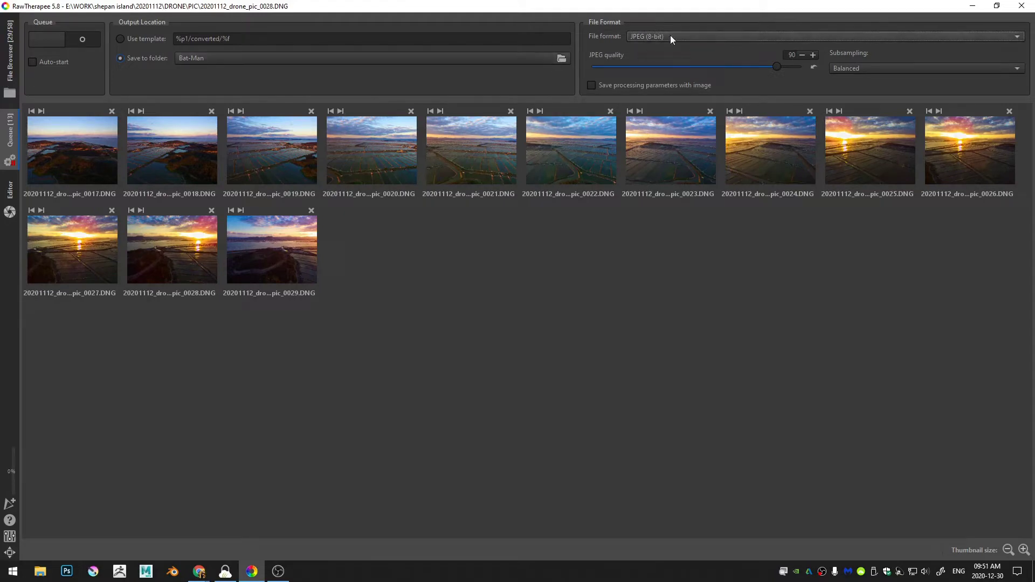
pyautogui.click(523, 61)
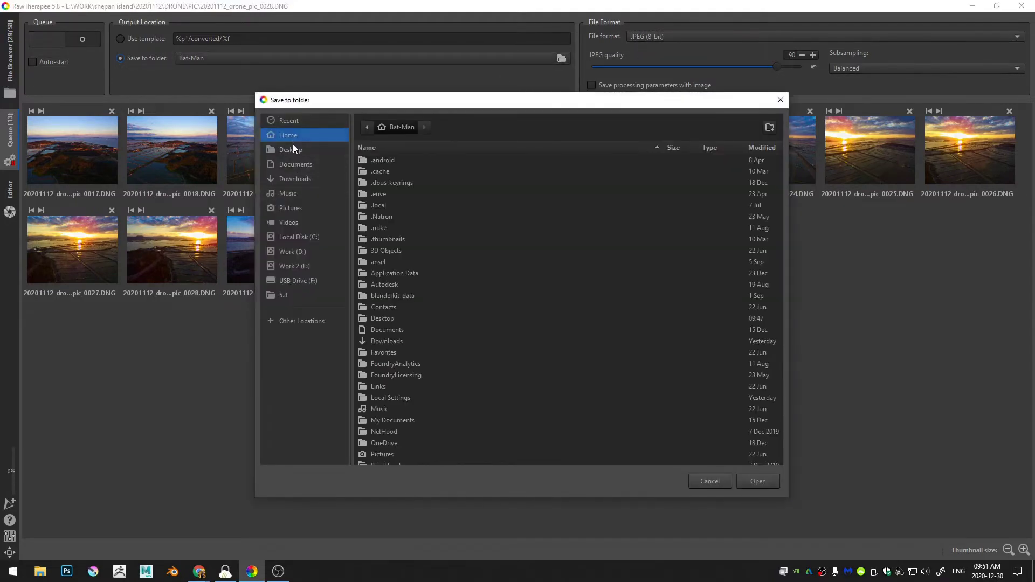
pyautogui.click(292, 149)
pyautogui.click(758, 480)
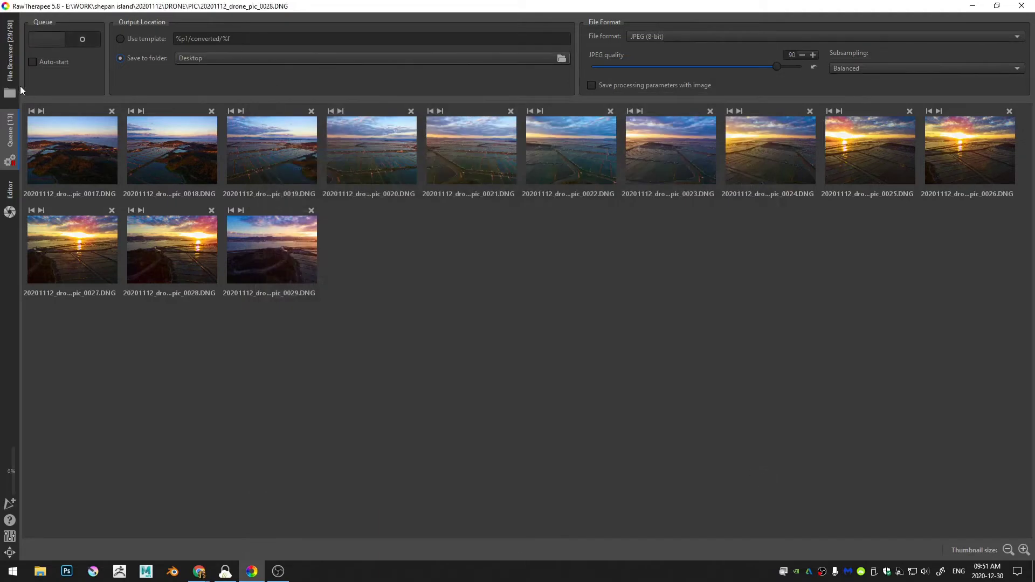
pyautogui.click(79, 39)
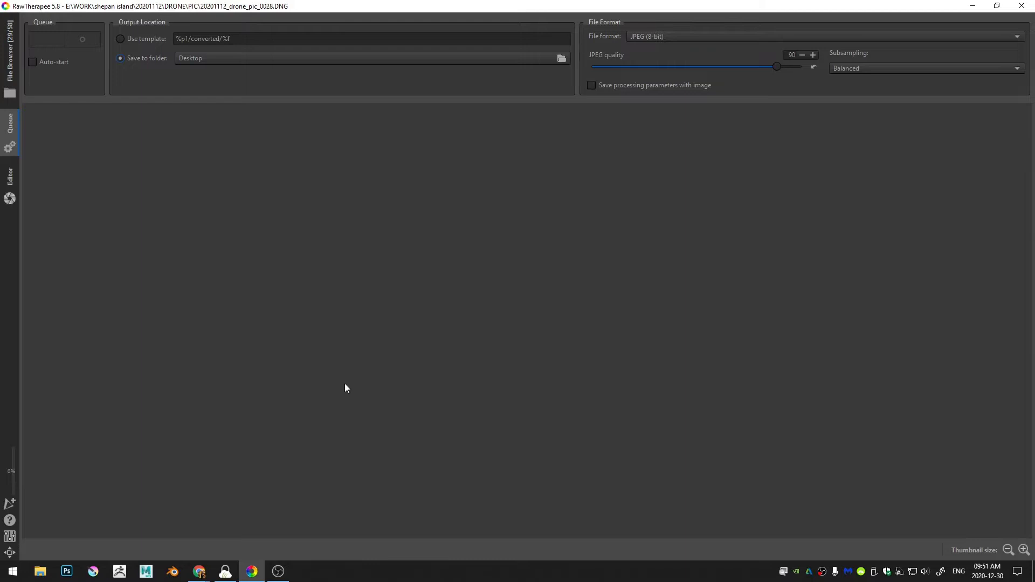
# Open the Desktop pano folder of 13 JPGs and follow AutoStitch's Windows demo download link.
pyautogui.click(40, 571)
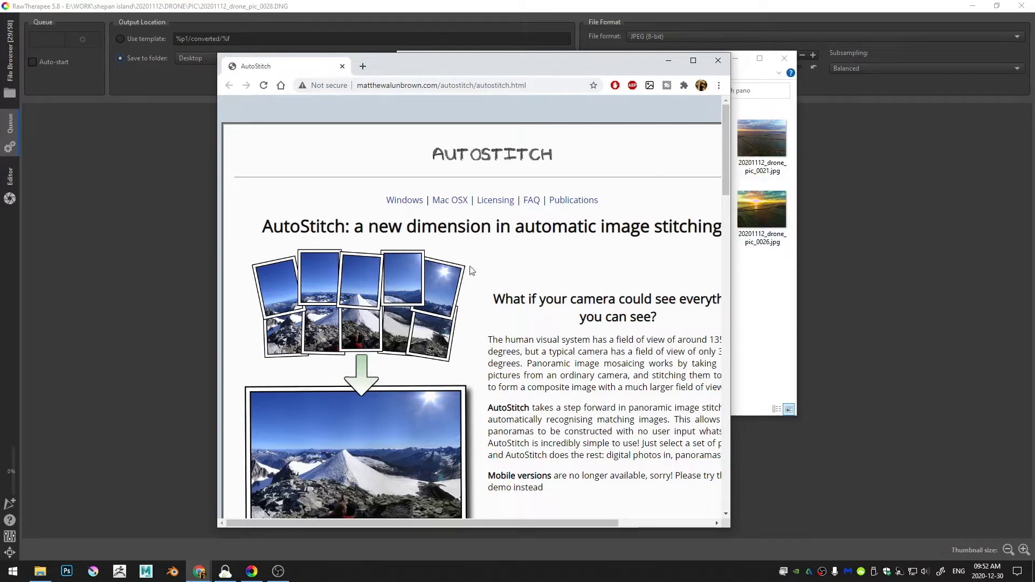
pyautogui.scroll(-3, 881, 208)
pyautogui.moveTo(729, 193); pyautogui.dragTo(924, 212)
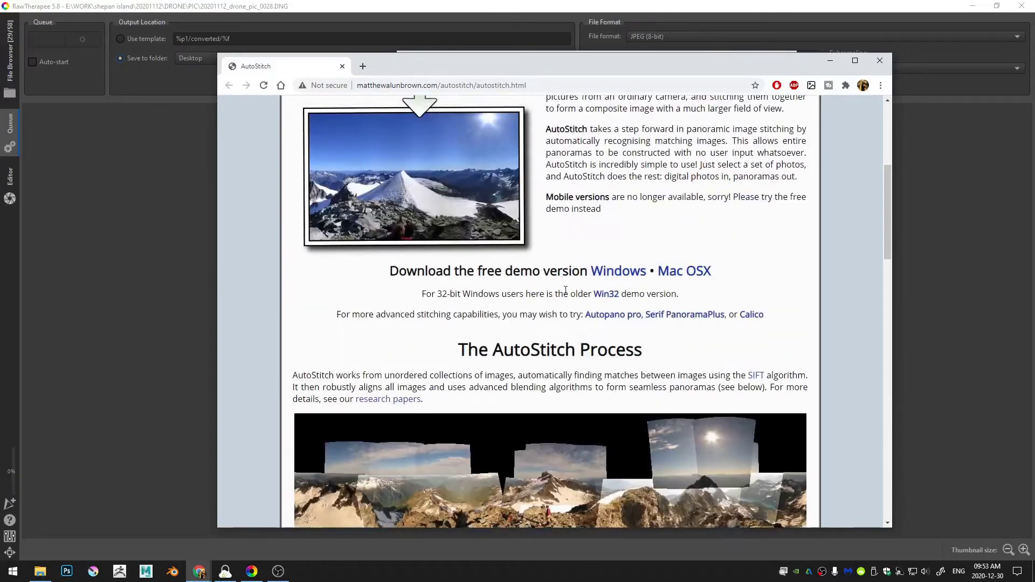
pyautogui.click(600, 276)
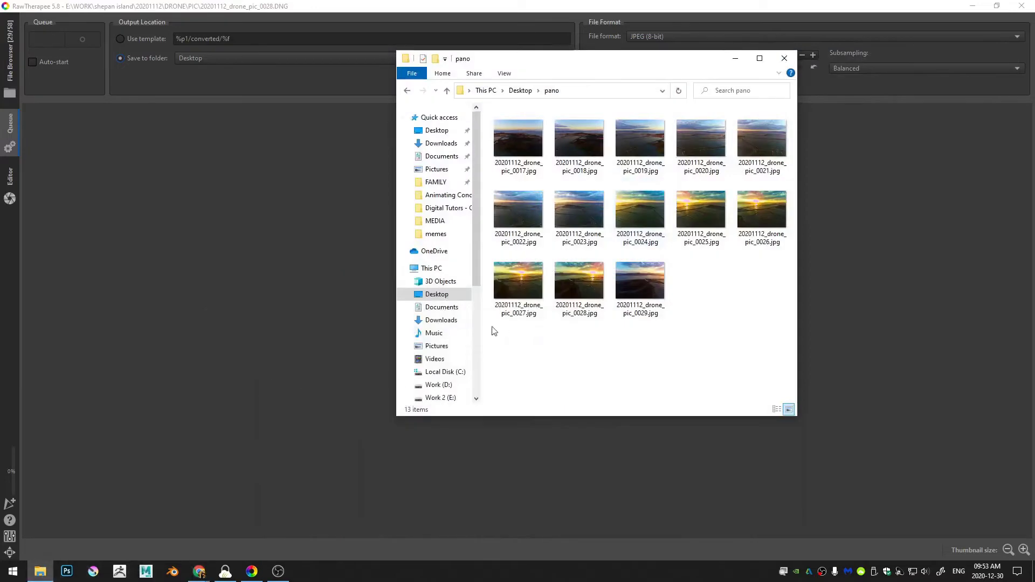
# In a second File Explorer window at D:\DRIVE\SOFTWARE\AutoStitch, launch AutoStitch.exe.
pyautogui.click(39, 576)
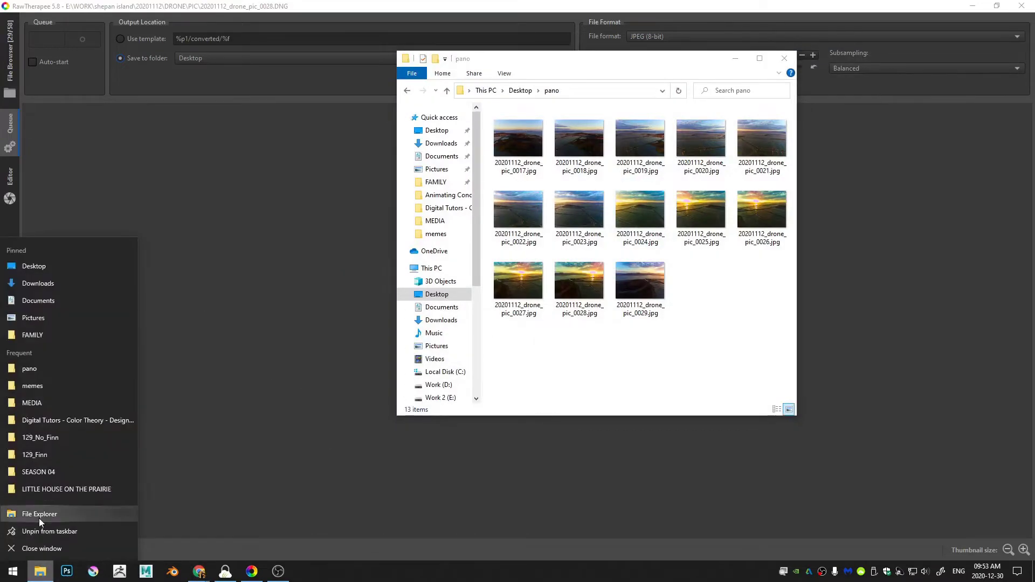
pyautogui.click(39, 514)
pyautogui.click(451, 386)
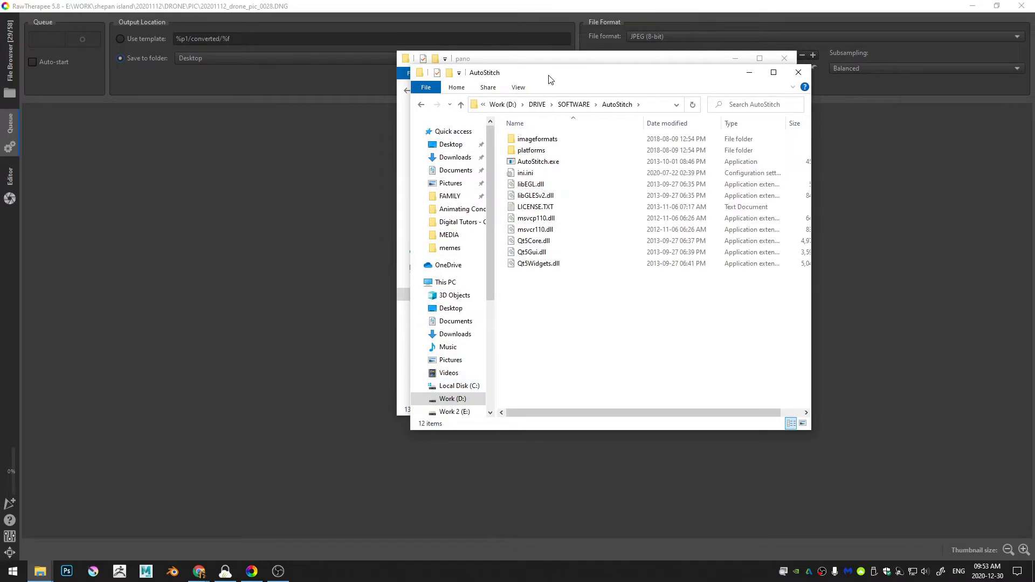
pyautogui.moveTo(561, 77); pyautogui.dragTo(379, 60)
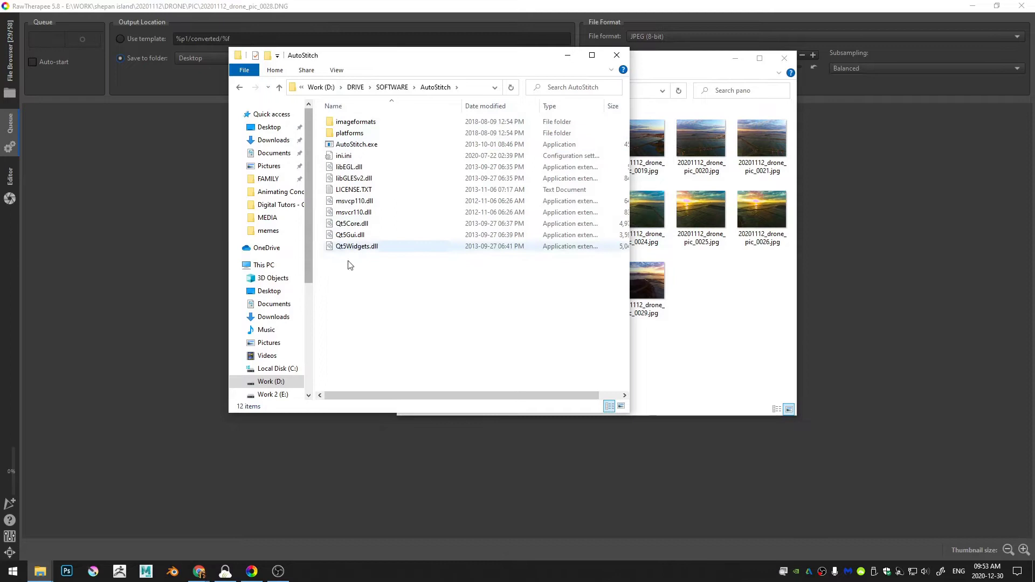
pyautogui.click(331, 147)
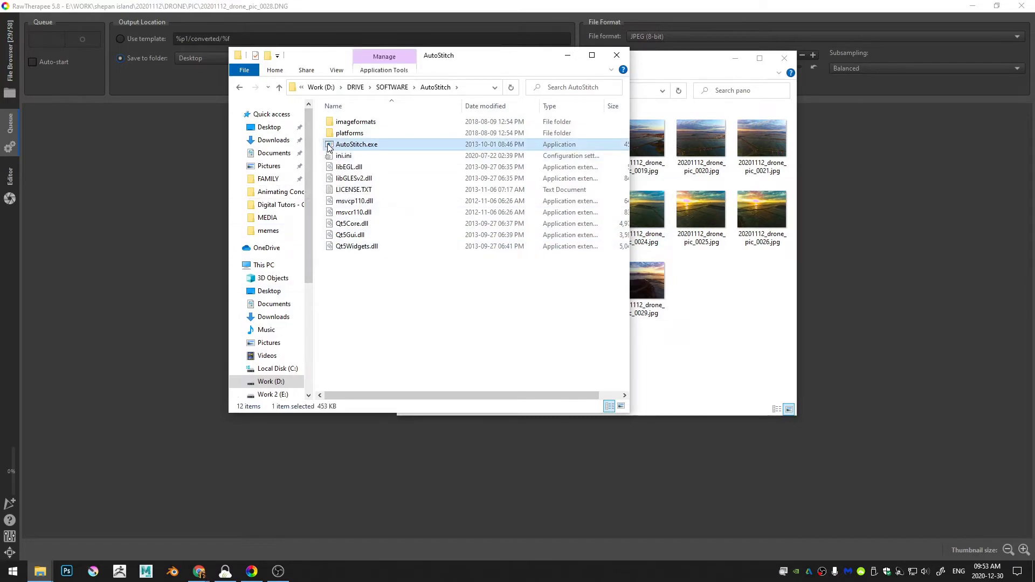
pyautogui.doubleClick(330, 146)
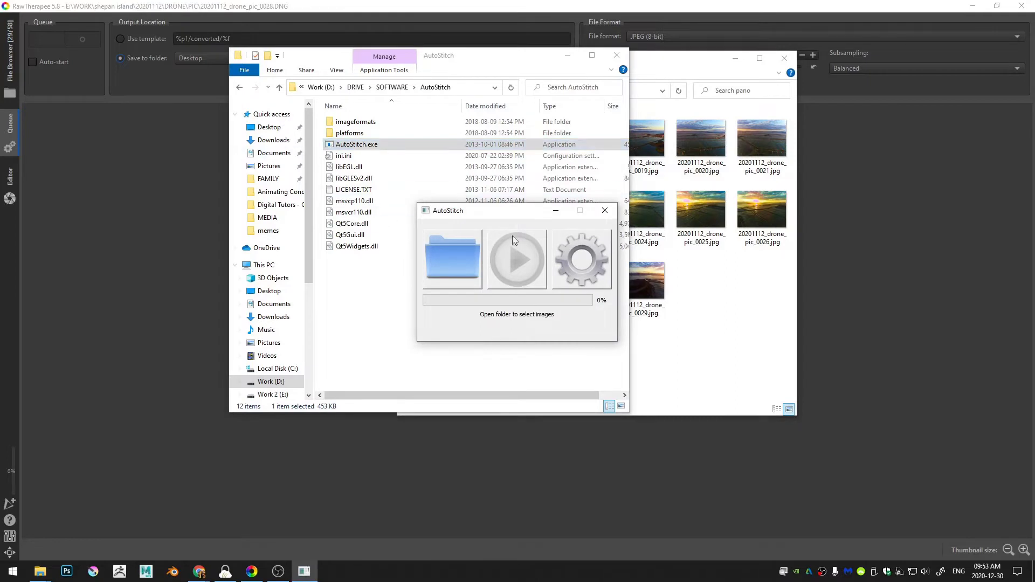
# In AutoStitch settings, save panoramas to Desktop > pano, with scale 100% and JPEG quality 90.
pyautogui.moveTo(491, 214); pyautogui.dragTo(518, 204)
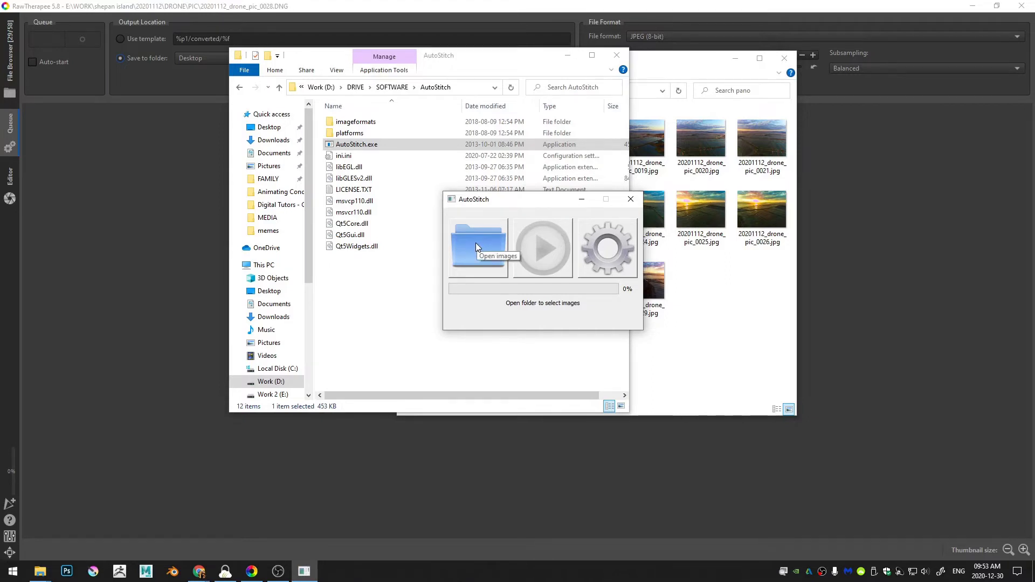
pyautogui.click(605, 254)
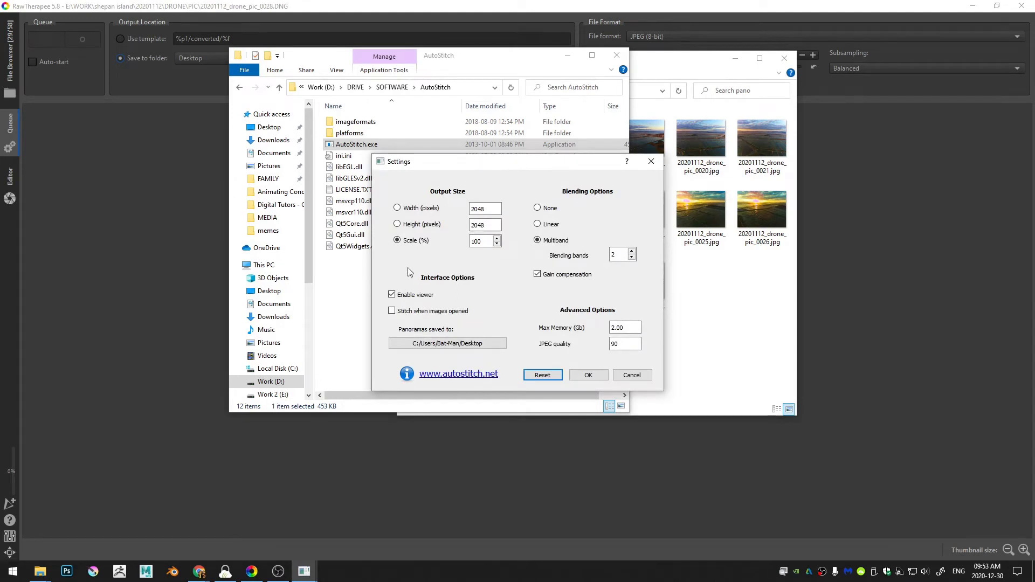
pyautogui.click(480, 243)
pyautogui.click(438, 344)
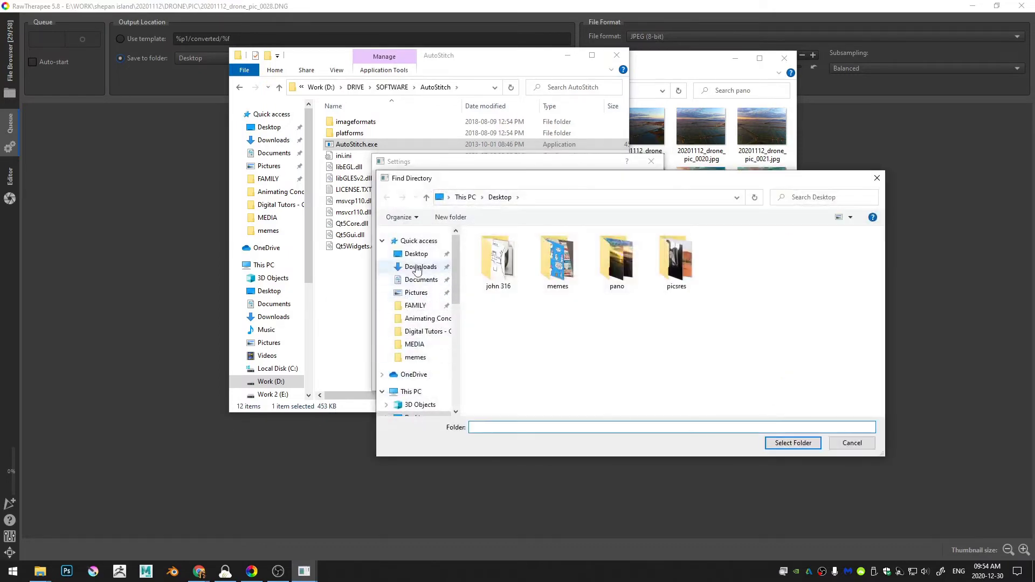
pyautogui.click(416, 254)
pyautogui.doubleClick(617, 260)
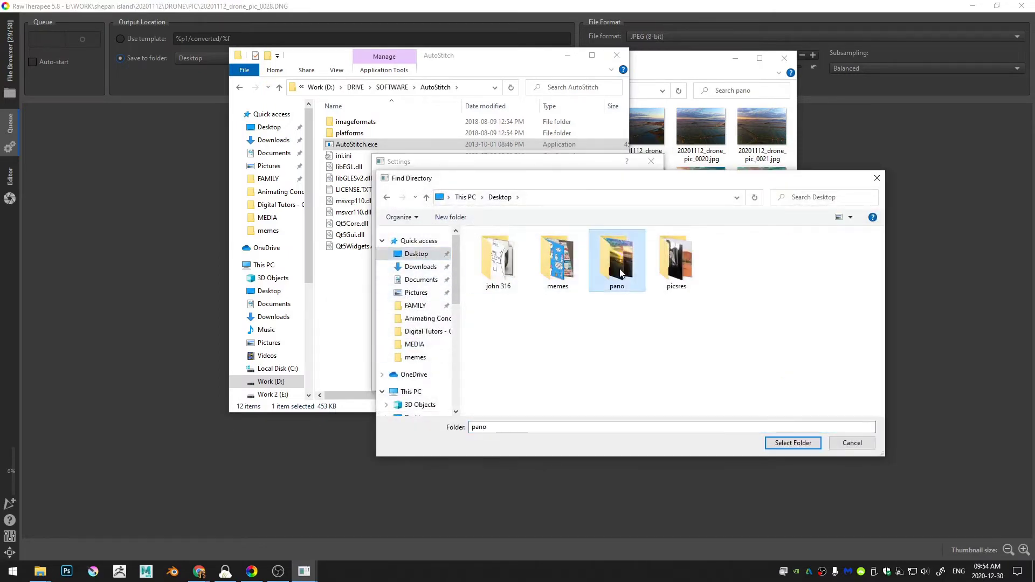
pyautogui.click(791, 445)
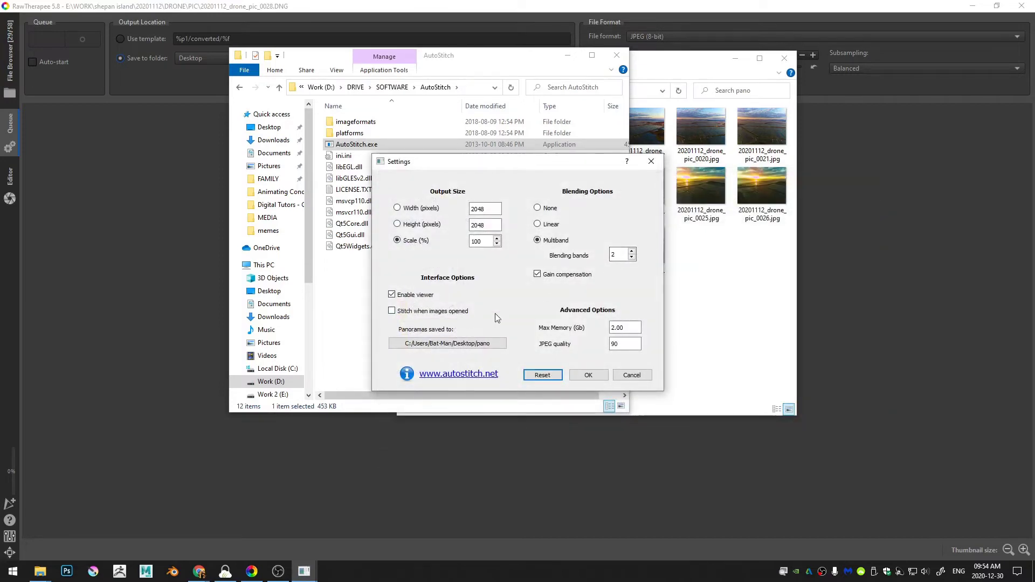
pyautogui.moveTo(578, 167); pyautogui.dragTo(506, 125)
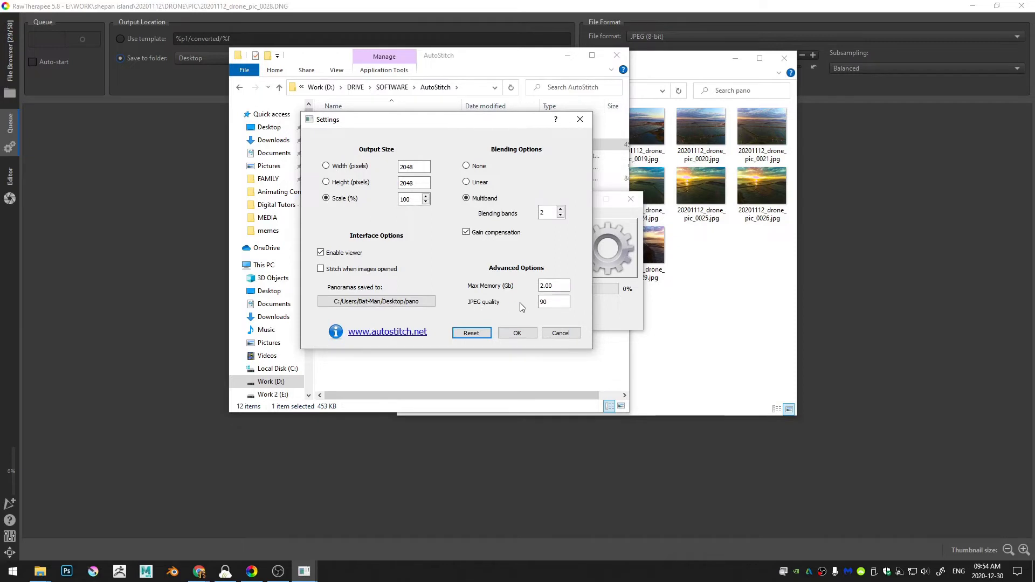
pyautogui.click(554, 302)
# Keep the AutoStitch settings and load all 13 drone photos from the pano folder.
pyautogui.click(518, 333)
pyautogui.click(470, 260)
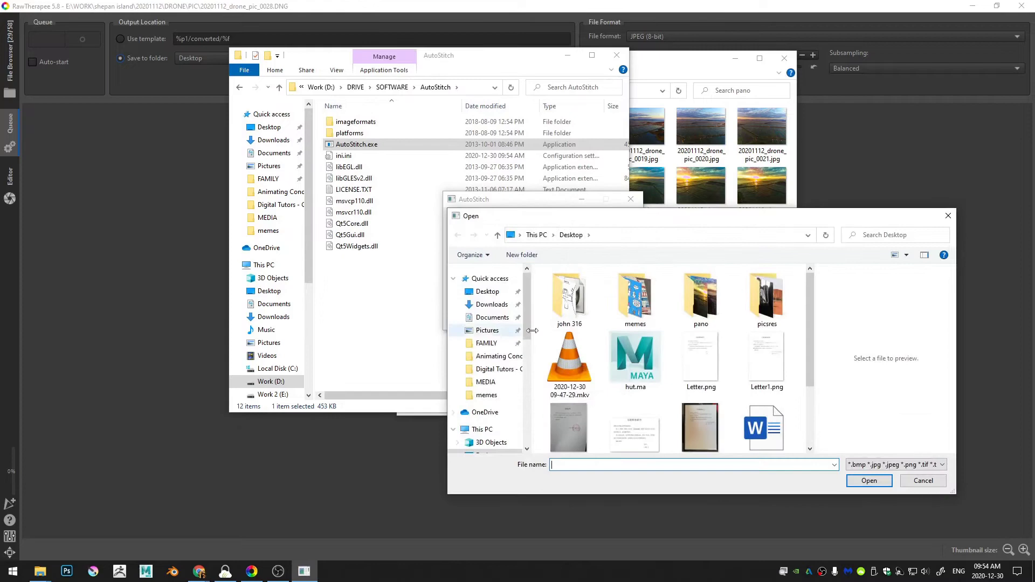
pyautogui.doubleClick(681, 303)
pyautogui.click(571, 303)
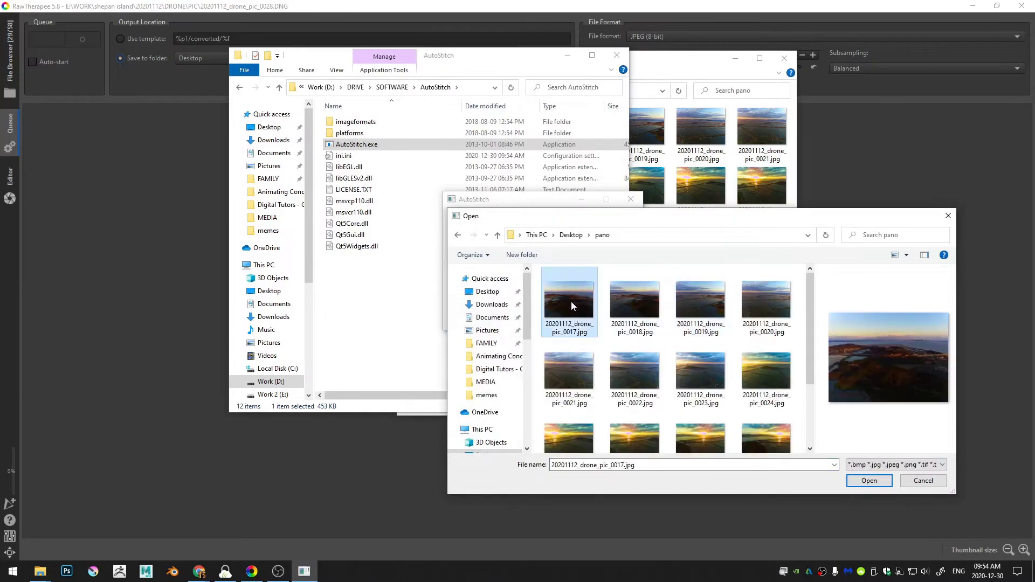
pyautogui.hotkey('ctrl', 'a')
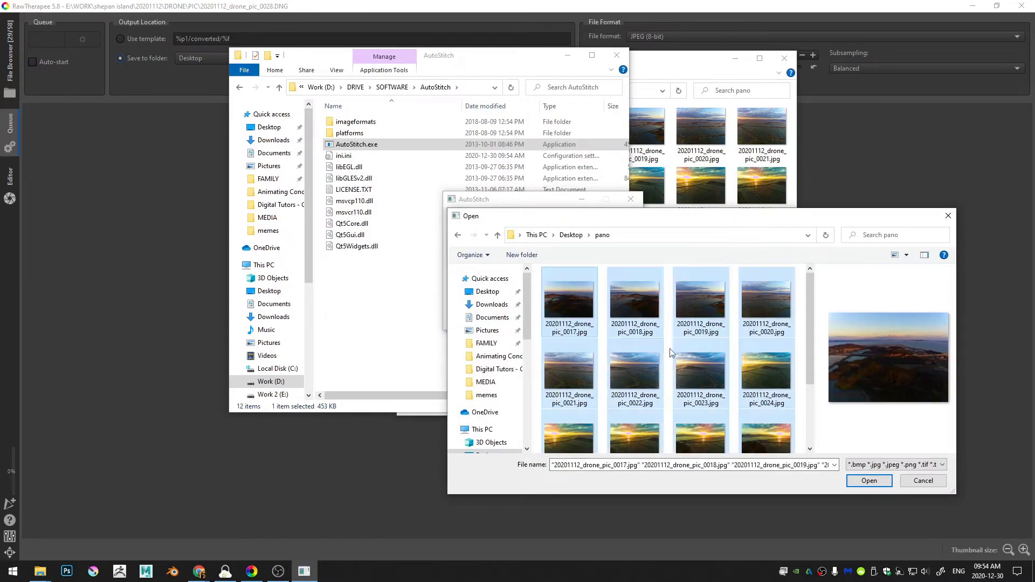
pyautogui.click(868, 481)
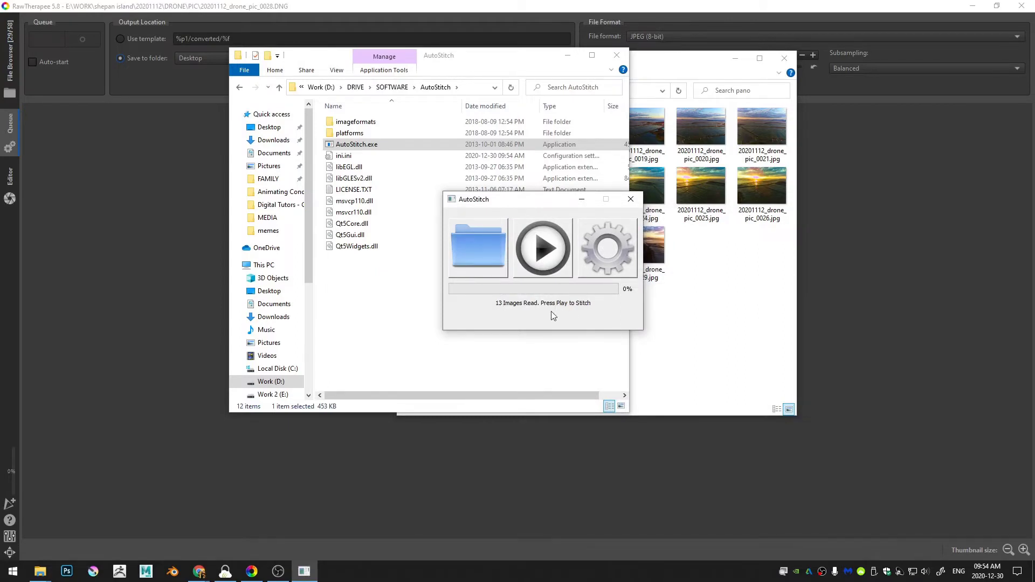
# Stitch the photos into pano.jpg and arrange the folder, progress and viewer windows.
pyautogui.click(548, 246)
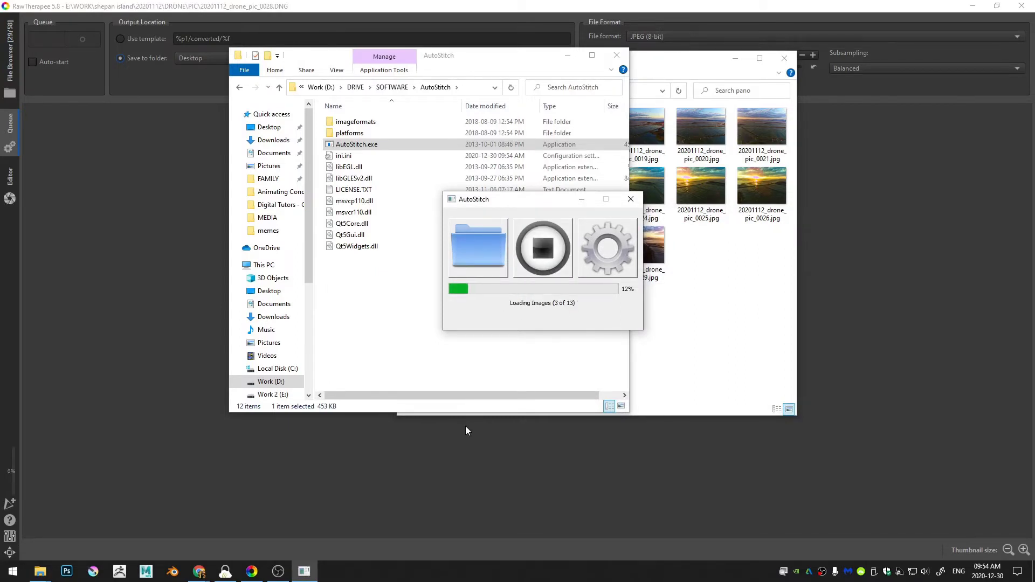
pyautogui.moveTo(682, 64); pyautogui.dragTo(779, 60)
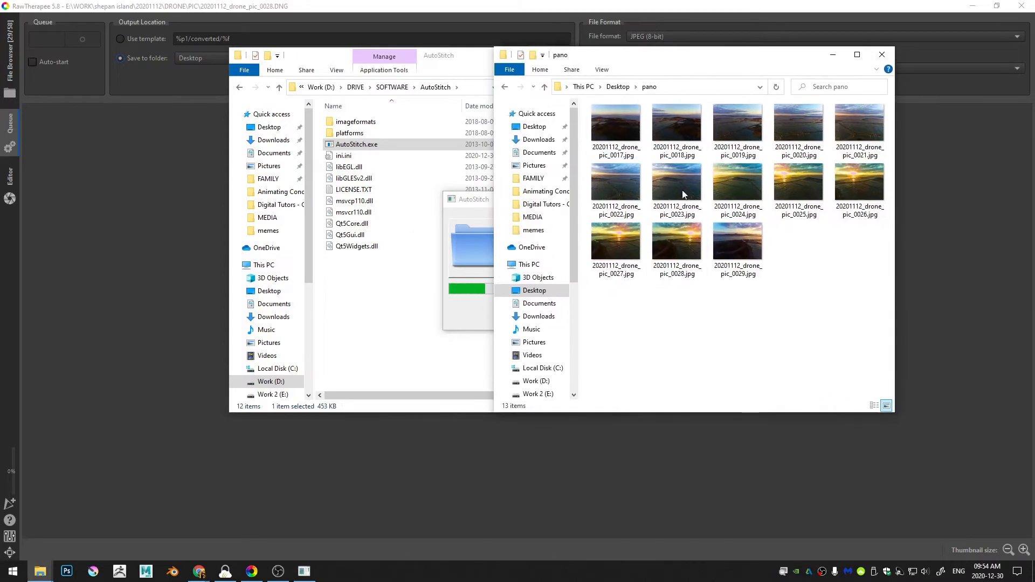
pyautogui.moveTo(482, 200); pyautogui.dragTo(359, 190)
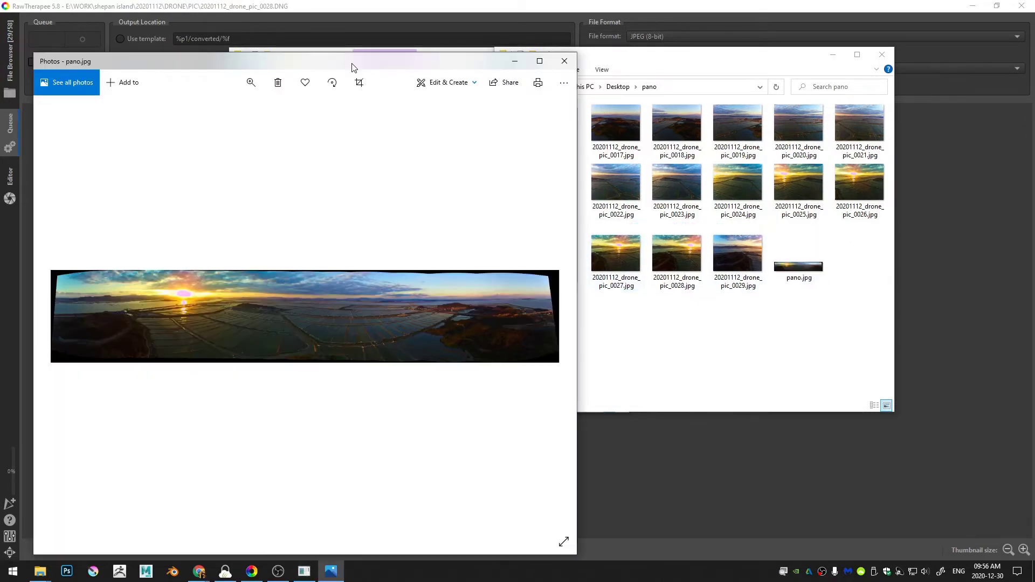
pyautogui.moveTo(353, 68); pyautogui.dragTo(437, 51)
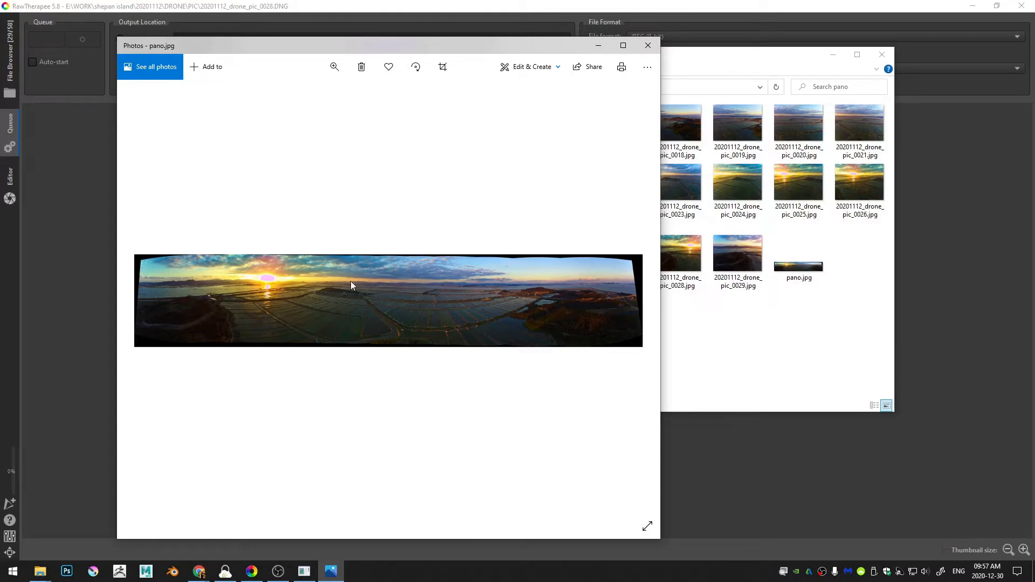
# Close the pano.jpg viewer and launch GIMP from the Start search with 'gimp'.
pyautogui.moveTo(527, 49); pyautogui.dragTo(555, 39)
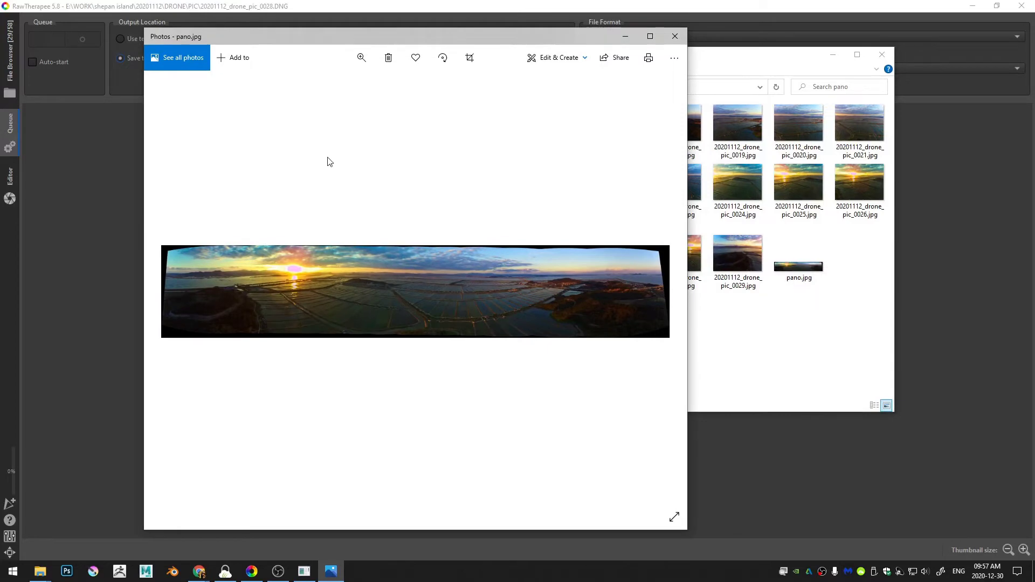
pyautogui.click(675, 37)
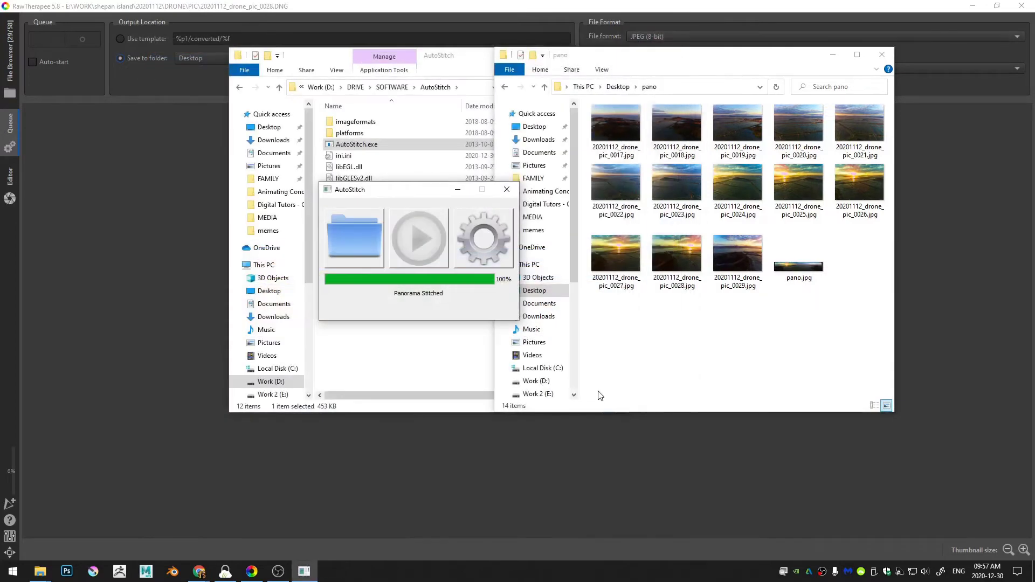
pyautogui.click(13, 571)
pyautogui.write('gimp')
pyautogui.press('Return')
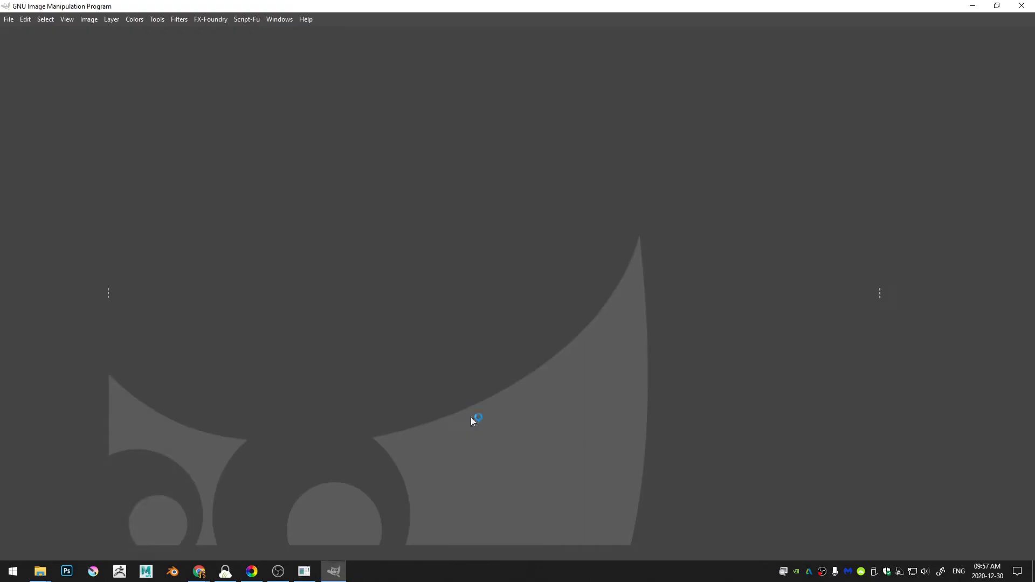
# Drag pano.jpg into GIMP and bring up Scale, showing its 20223 × 3689 px size.
pyautogui.moveTo(40, 572)
pyautogui.click(47, 534)
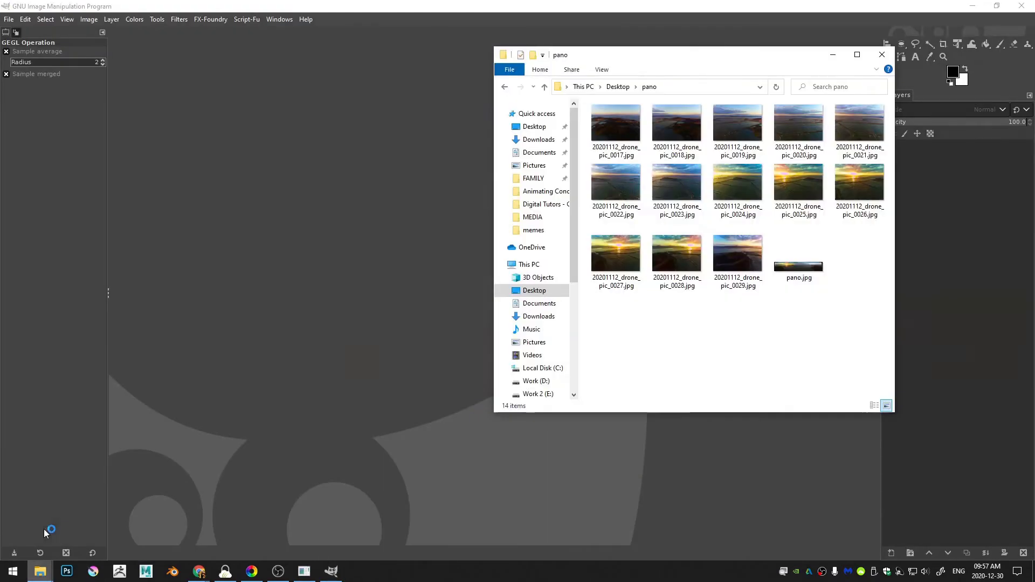
pyautogui.moveTo(802, 271); pyautogui.dragTo(793, 276)
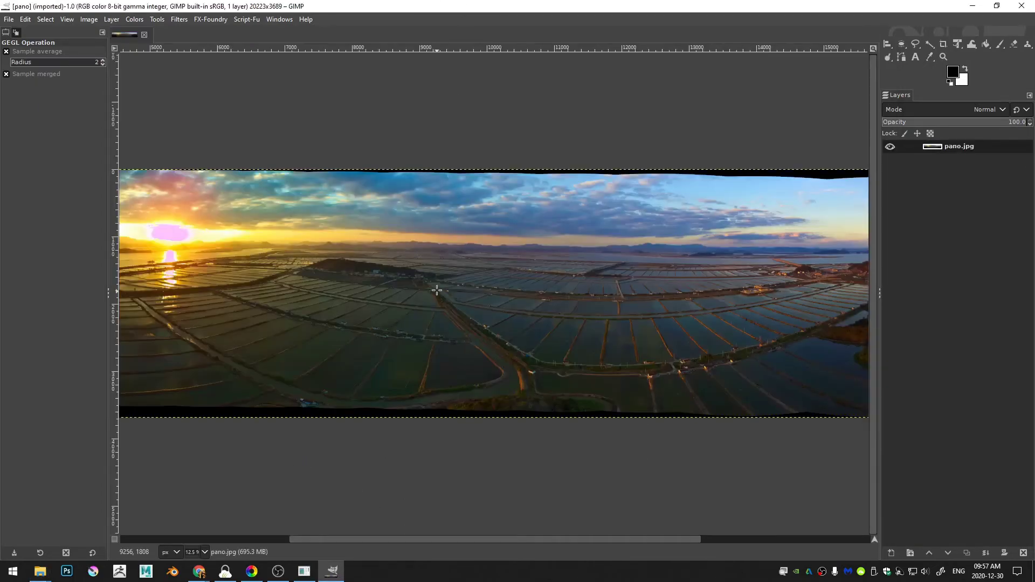
pyautogui.hotkey('shift', 's')
pyautogui.click(439, 294)
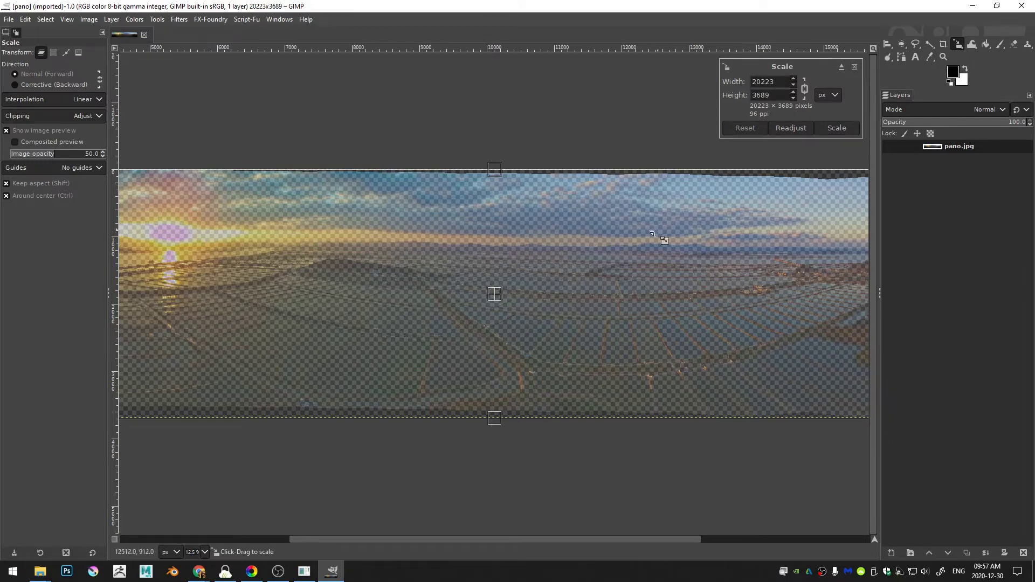
# Dismiss the Scale dialog without resizing and inspect the panorama's edges.
pyautogui.click(855, 68)
pyautogui.moveTo(486, 540); pyautogui.dragTo(317, 546)
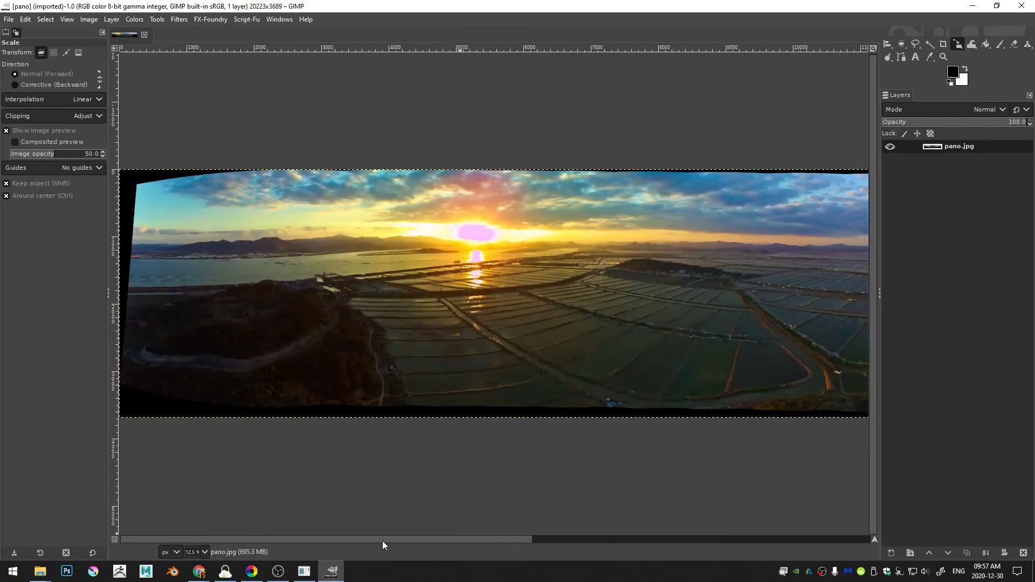
pyautogui.scroll(1, 512, 246)
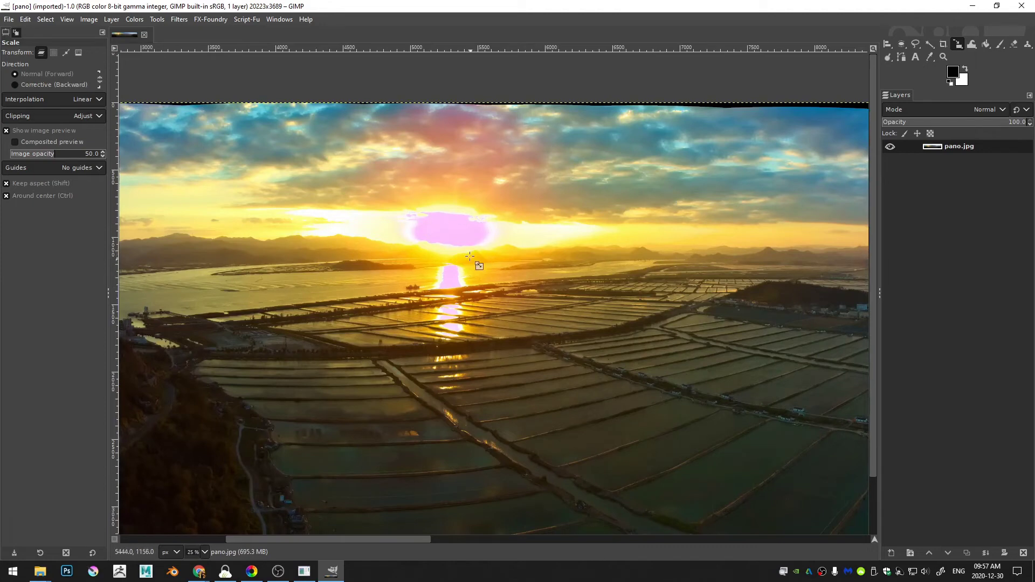
pyautogui.scroll(-1, 451, 267)
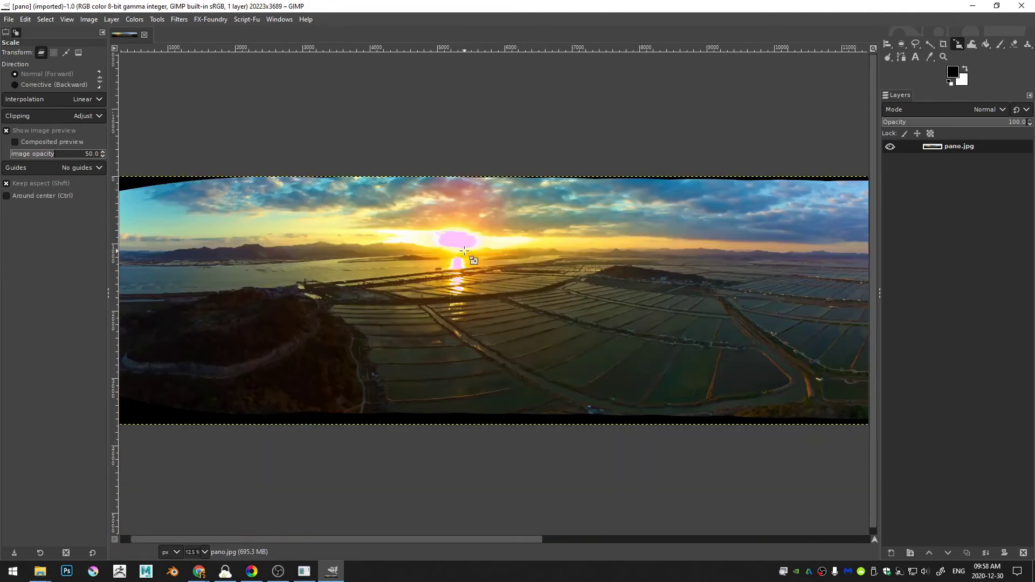
pyautogui.hscroll(-1, 454, 539)
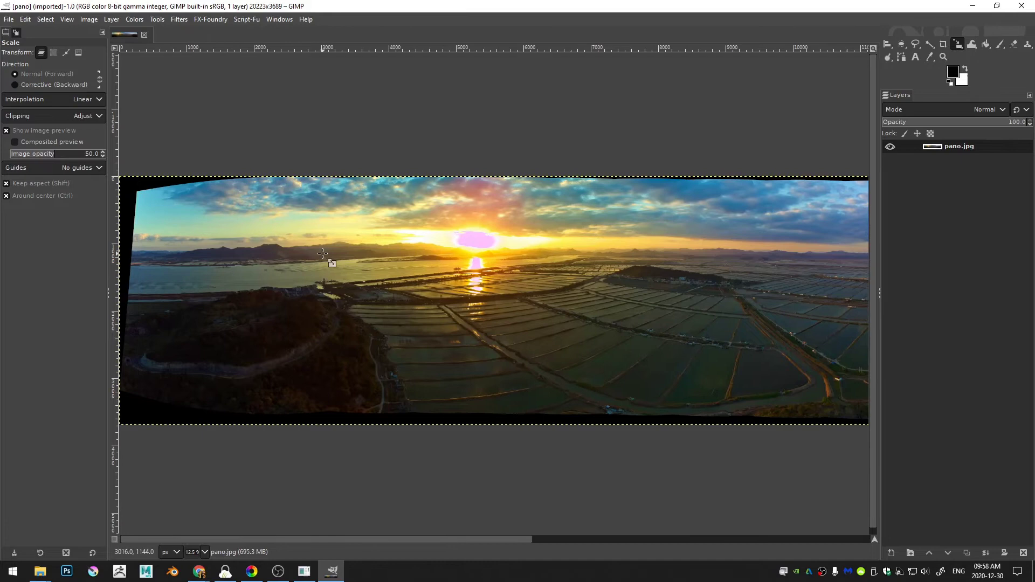
pyautogui.scroll(-1, 321, 244)
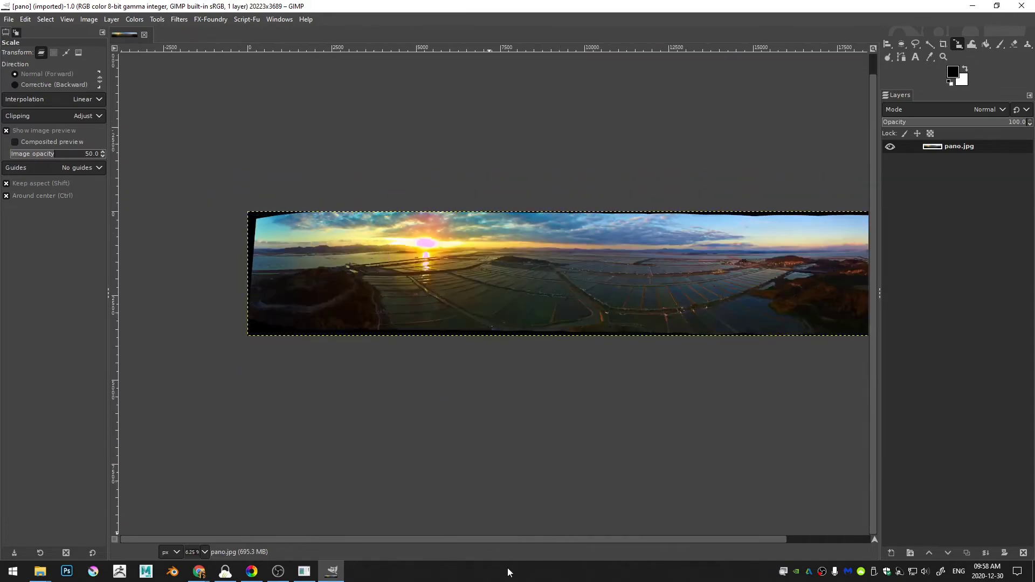
pyautogui.hscroll(2, 512, 543)
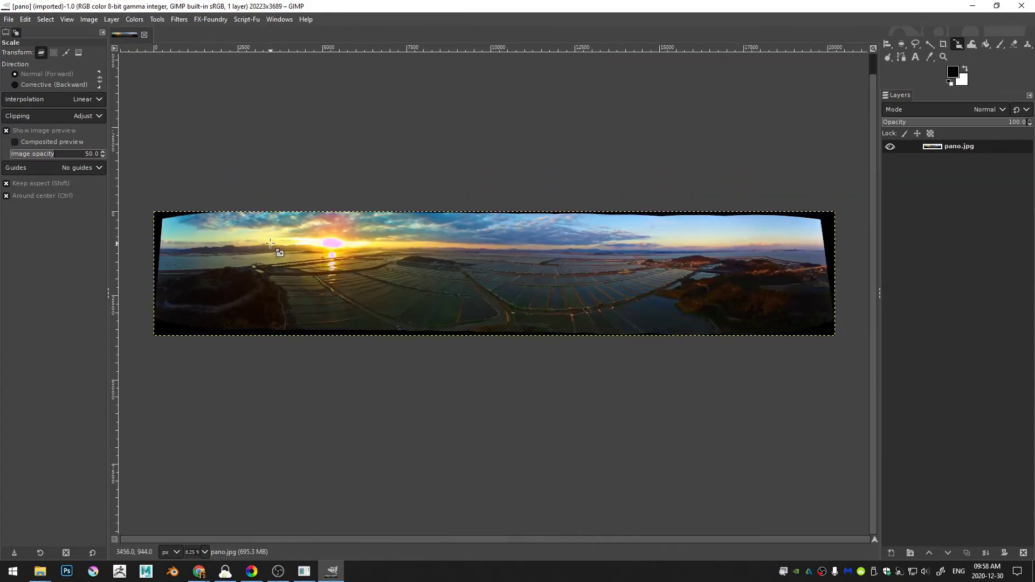
# Draw a crop rectangle without fixed aspect ratio across the whole panorama.
pyautogui.hotkey('shift', 'c')
pyautogui.moveTo(148, 194); pyautogui.dragTo(252, 336)
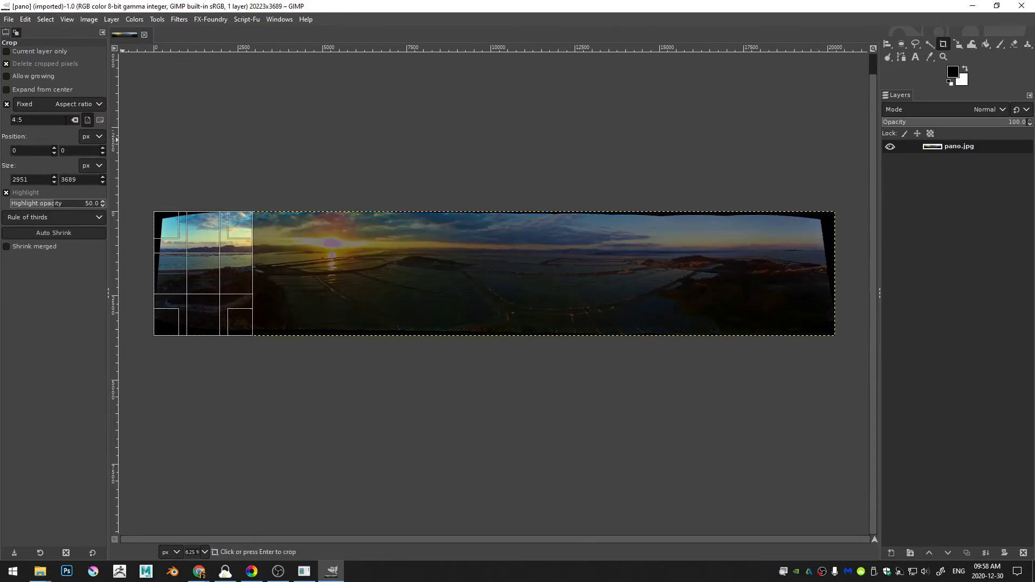
pyautogui.click(7, 104)
pyautogui.moveTo(259, 277); pyautogui.dragTo(1033, 372)
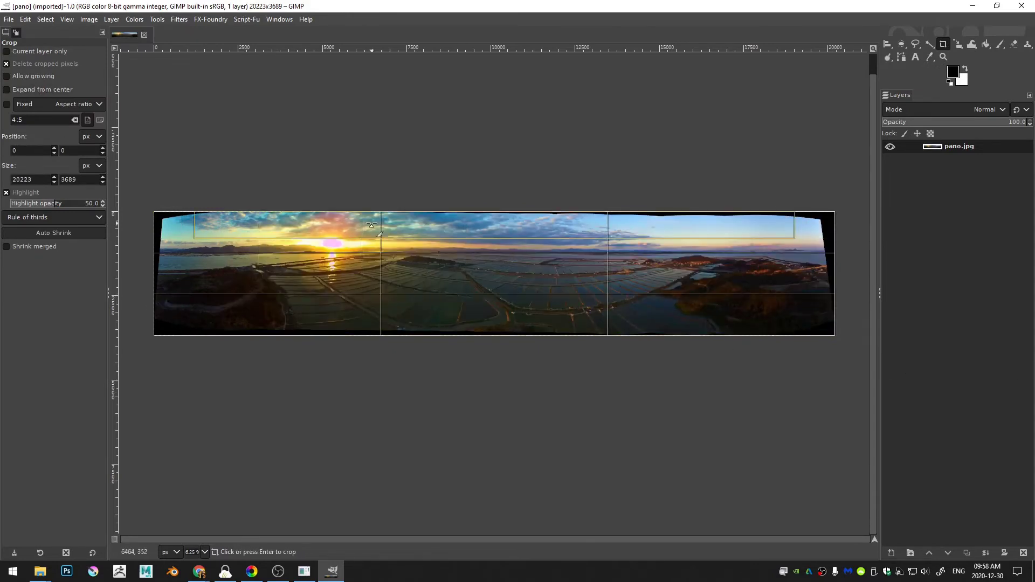
pyautogui.moveTo(372, 223); pyautogui.dragTo(366, 231)
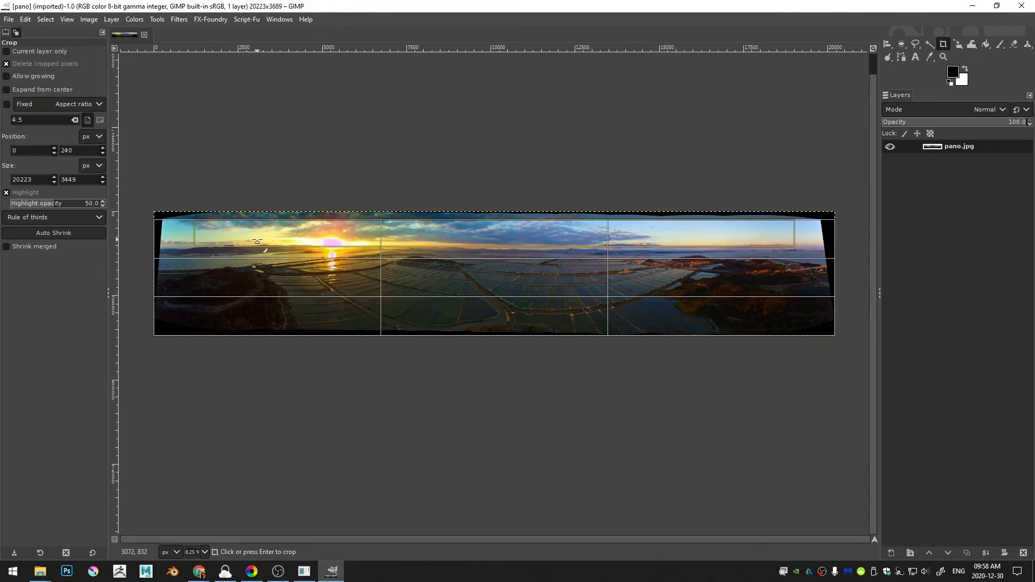
# Pull the crop's top and right edges inside the black stitching borders.
pyautogui.scroll(1, 225, 244)
pyautogui.hscroll(-3, 452, 289)
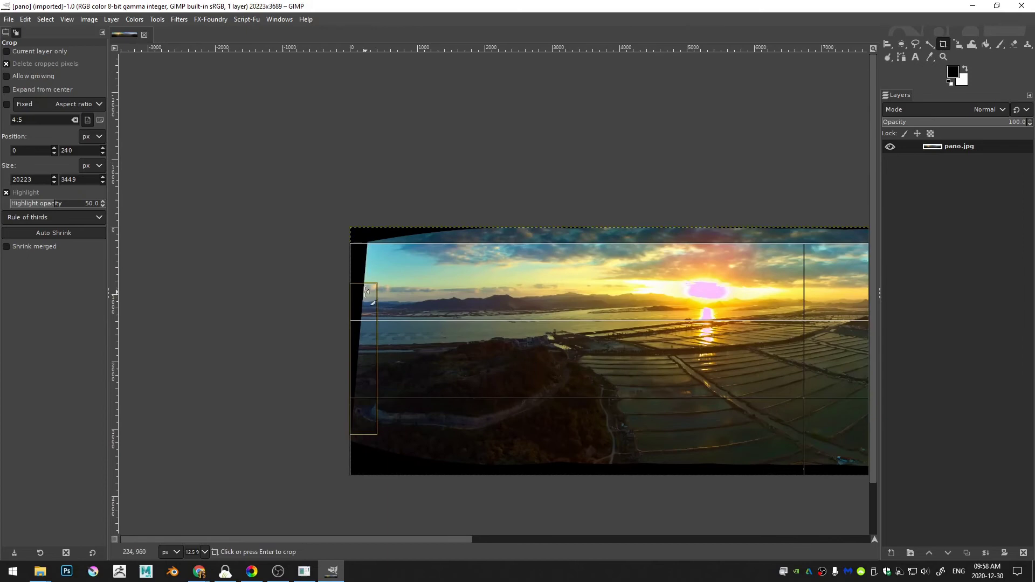
pyautogui.scroll(3, 366, 292)
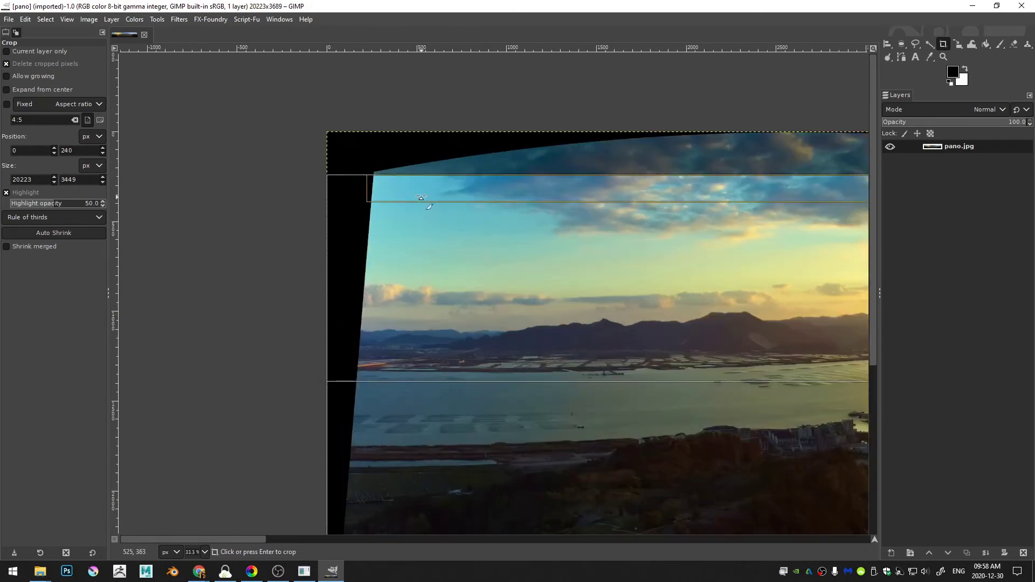
pyautogui.moveTo(421, 199); pyautogui.dragTo(421, 196)
pyautogui.hscroll(15, 347, 231)
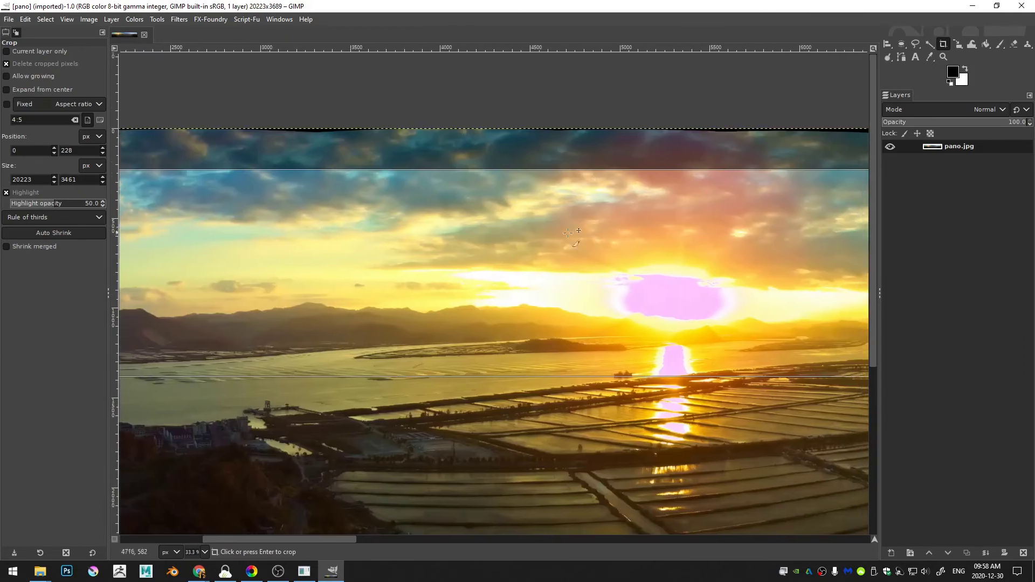
pyautogui.hscroll(20, 186, 239)
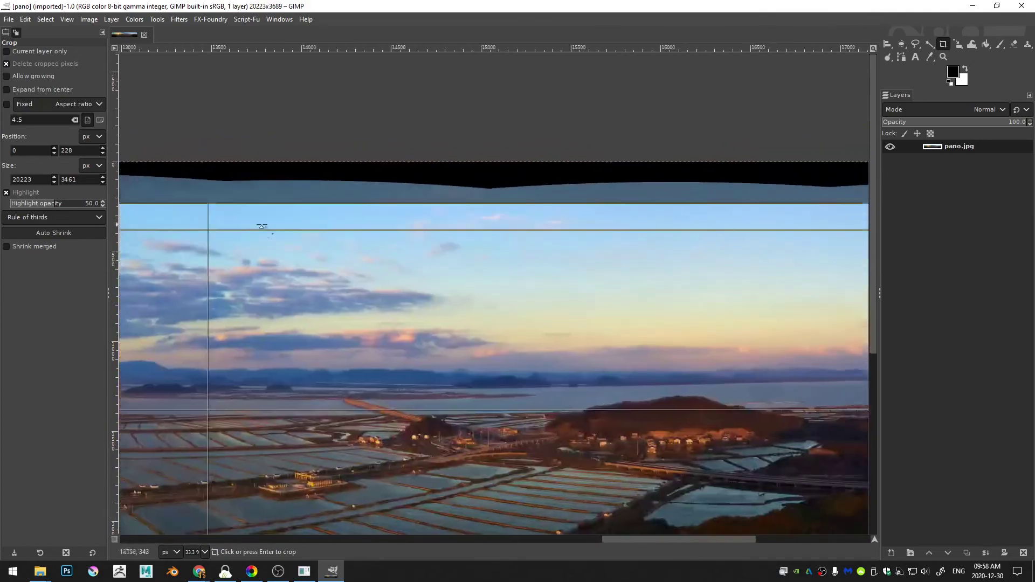
pyautogui.hscroll(8, 505, 236)
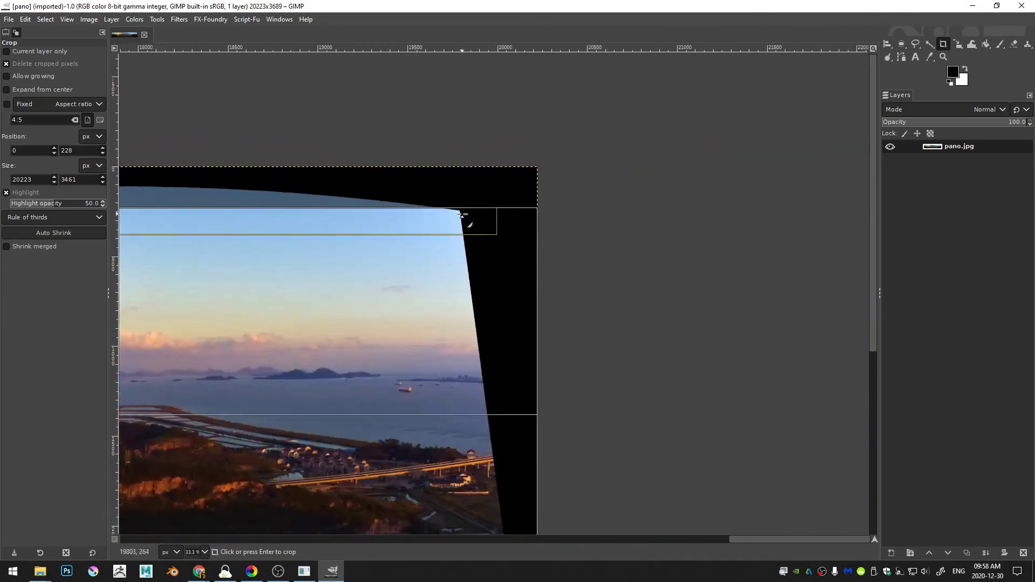
pyautogui.moveTo(433, 222); pyautogui.dragTo(433, 225)
pyautogui.scroll(-5, 447, 335)
pyautogui.scroll(-5, 459, 302)
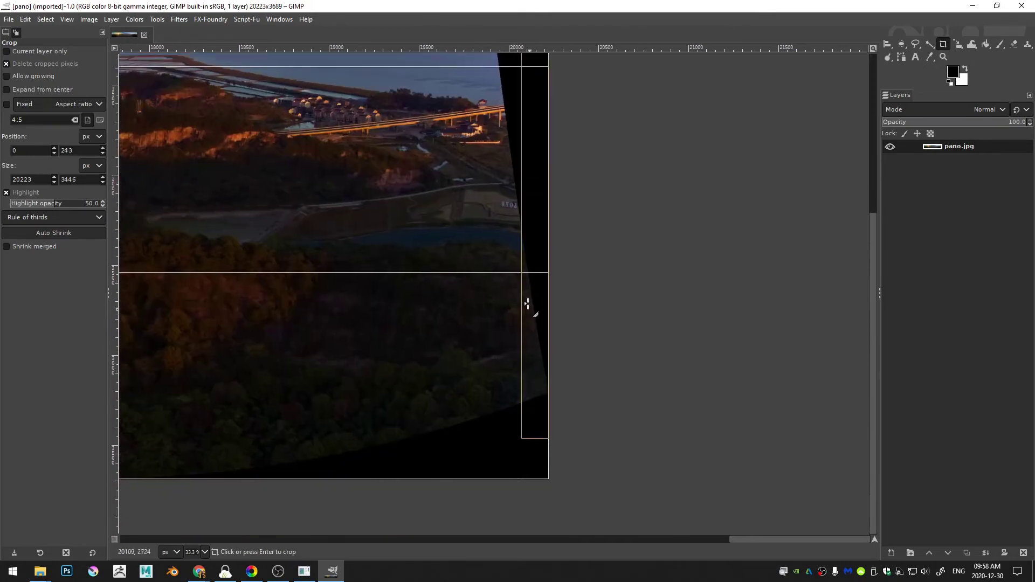
pyautogui.scroll(8, 527, 462)
pyautogui.moveTo(545, 337); pyautogui.dragTo(466, 345)
# Bring the bottom and left edges past the black wedges and apply the 19518 × 3272 crop.
pyautogui.hscroll(-10, 345, 356)
pyautogui.scroll(-5, 383, 319)
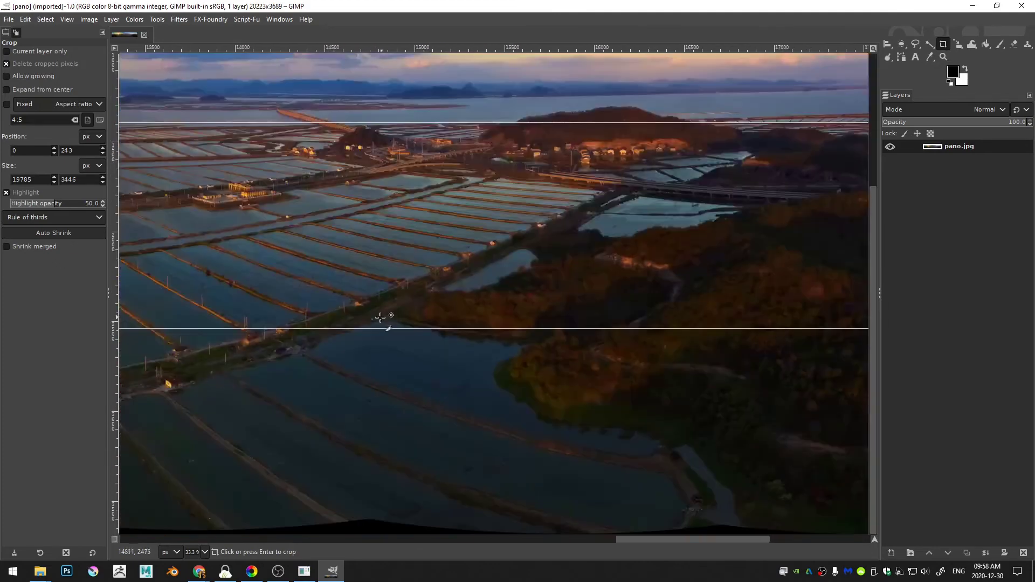
pyautogui.scroll(-1, 525, 354)
pyautogui.scroll(-3, 525, 354)
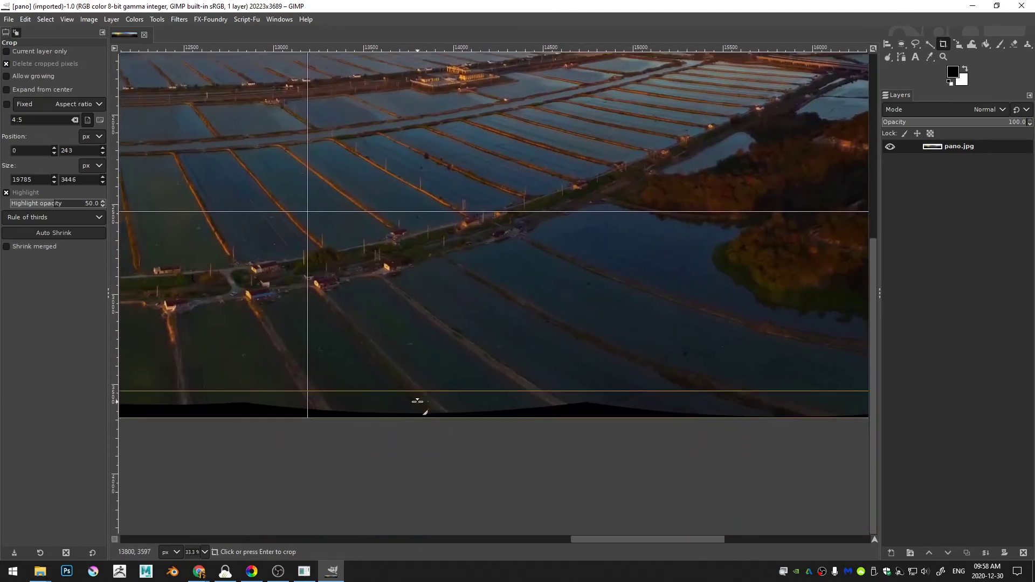
pyautogui.moveTo(418, 405); pyautogui.dragTo(310, 374)
pyautogui.hscroll(-15, 419, 382)
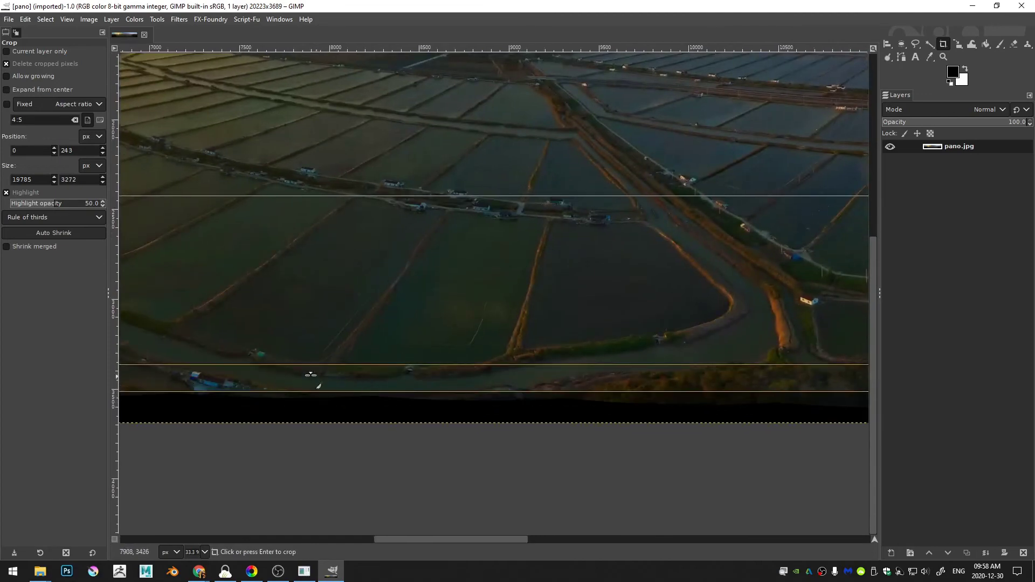
pyautogui.hscroll(-12, 310, 375)
pyautogui.hscroll(-9, 523, 363)
pyautogui.scroll(6, 365, 236)
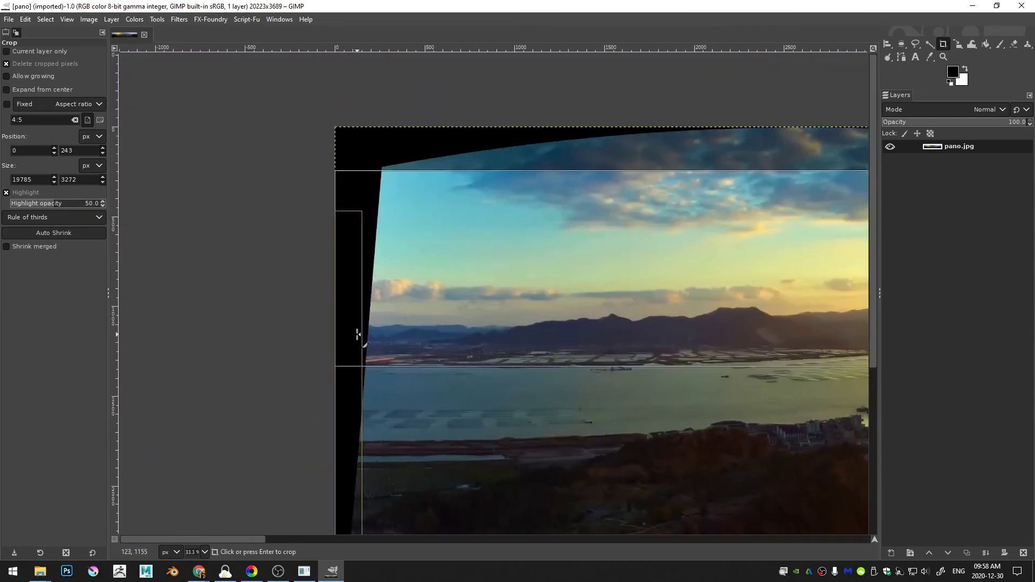
pyautogui.moveTo(357, 334); pyautogui.dragTo(398, 341)
pyautogui.press('Return')
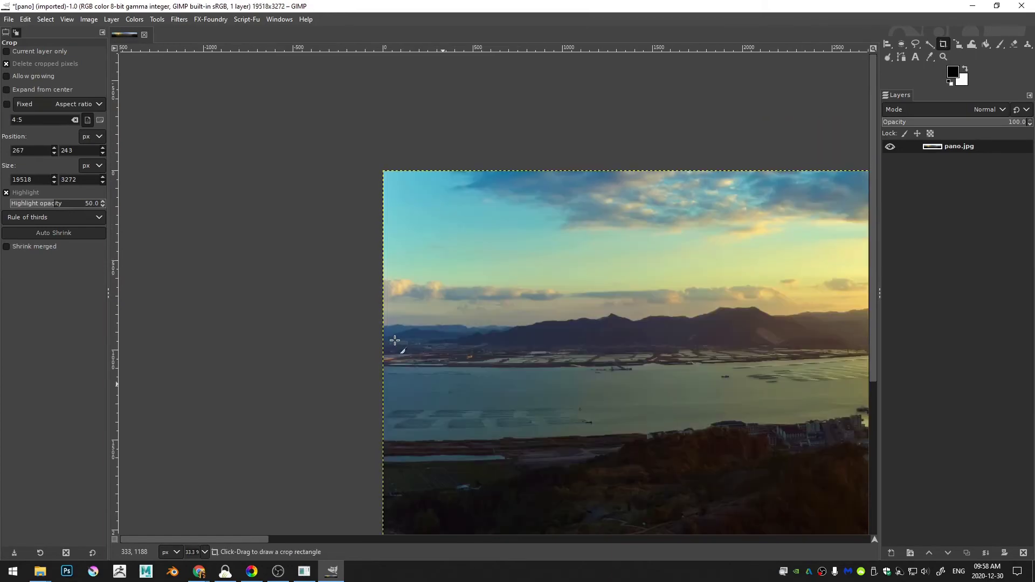
# Scale the cropped image proportionally to 1080 px height, giving 6442 × 1080.
pyautogui.hotkey('shift', 'ctrl', 'j')
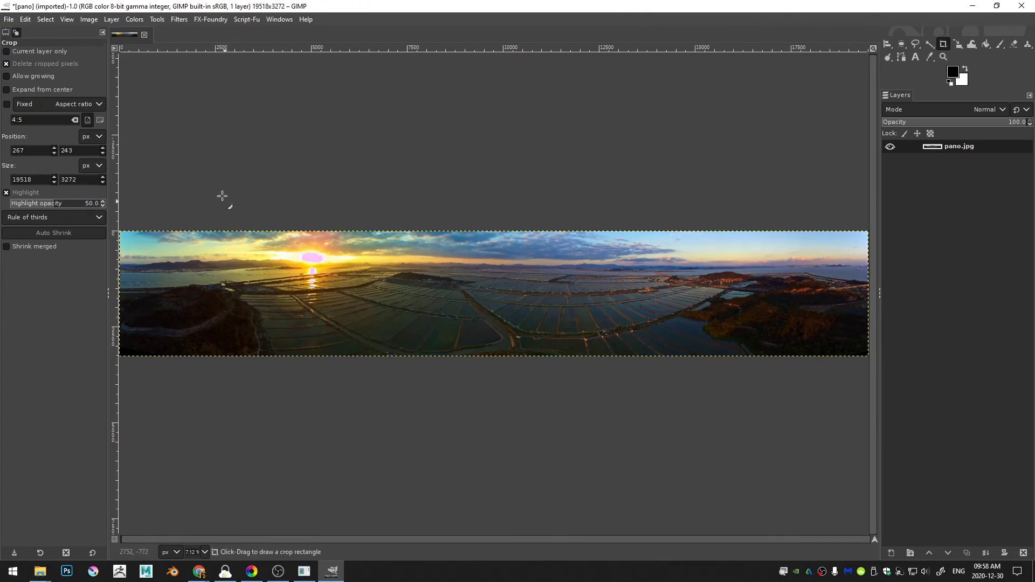
pyautogui.click(88, 20)
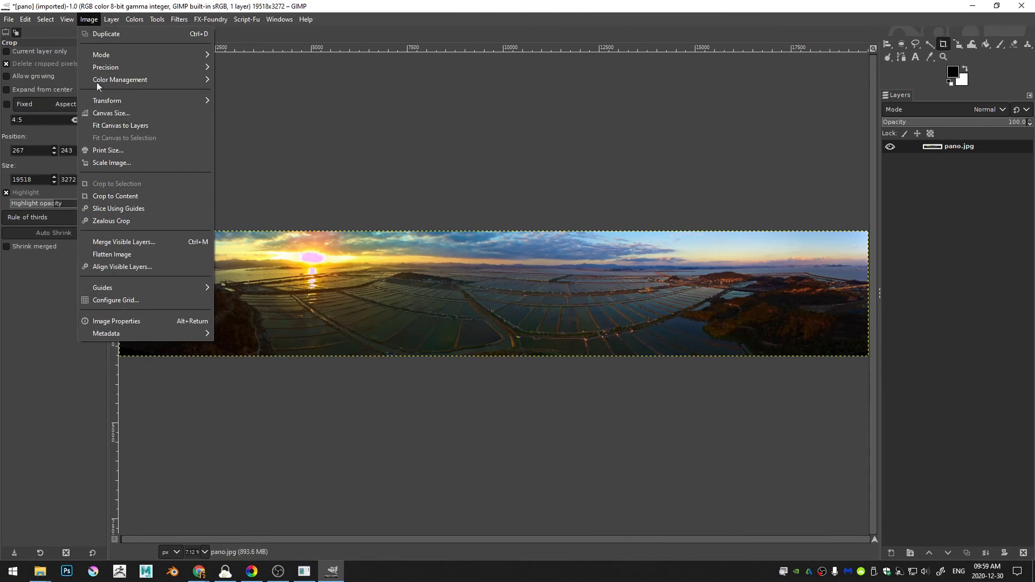
pyautogui.click(128, 164)
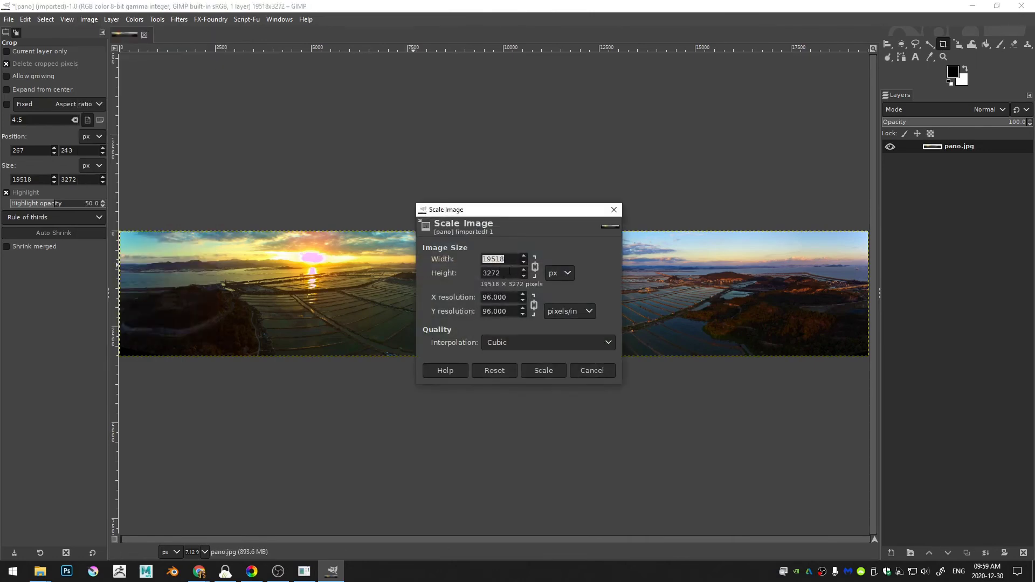
pyautogui.doubleClick(511, 274)
pyautogui.write('1080')
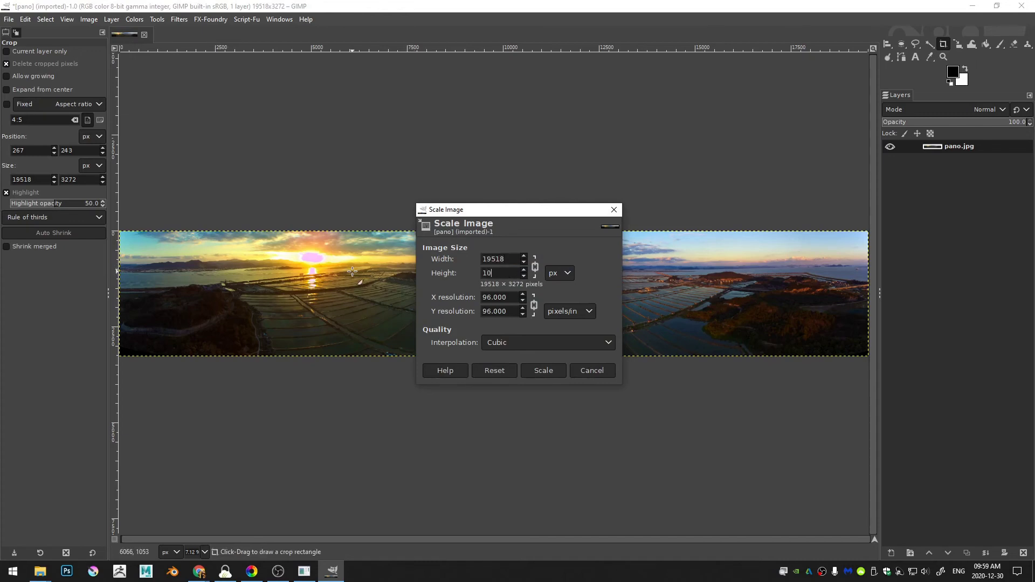
pyautogui.click(550, 370)
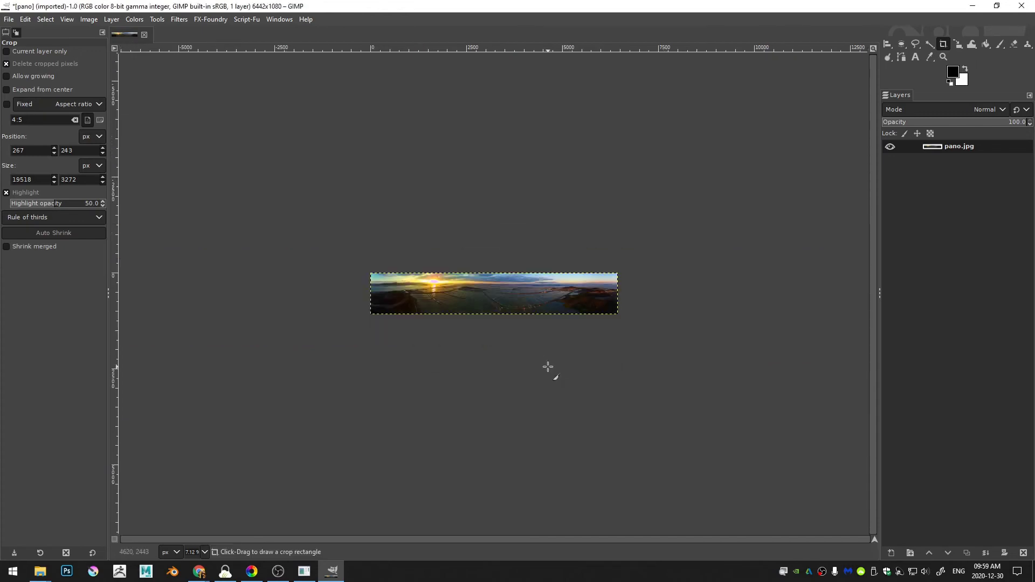
# Close the layer Scale tool unchanged and review the 6442 × 1080 panorama.
pyautogui.hotkey('shift', 's')
pyautogui.click(553, 374)
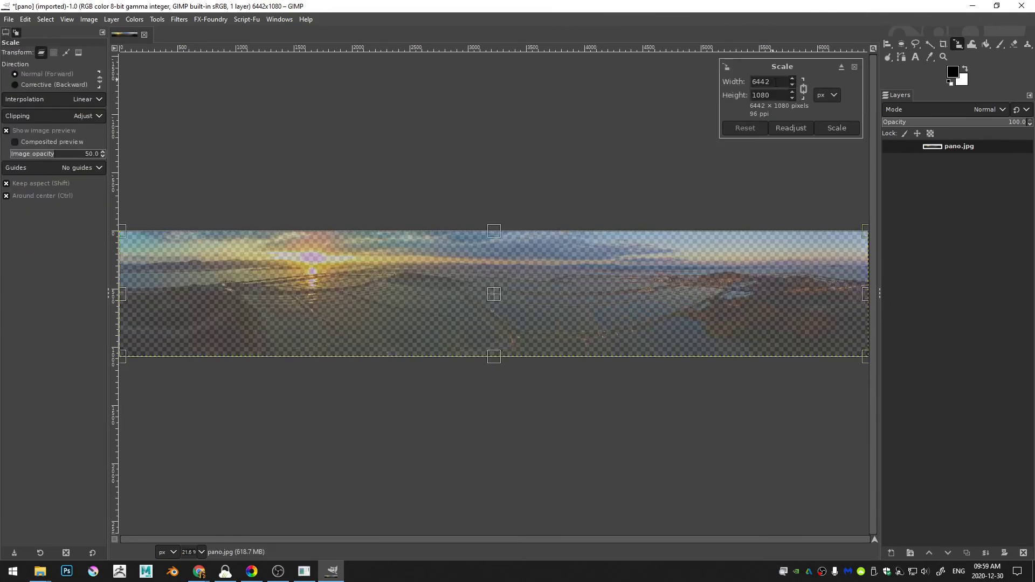
pyautogui.press('Return')
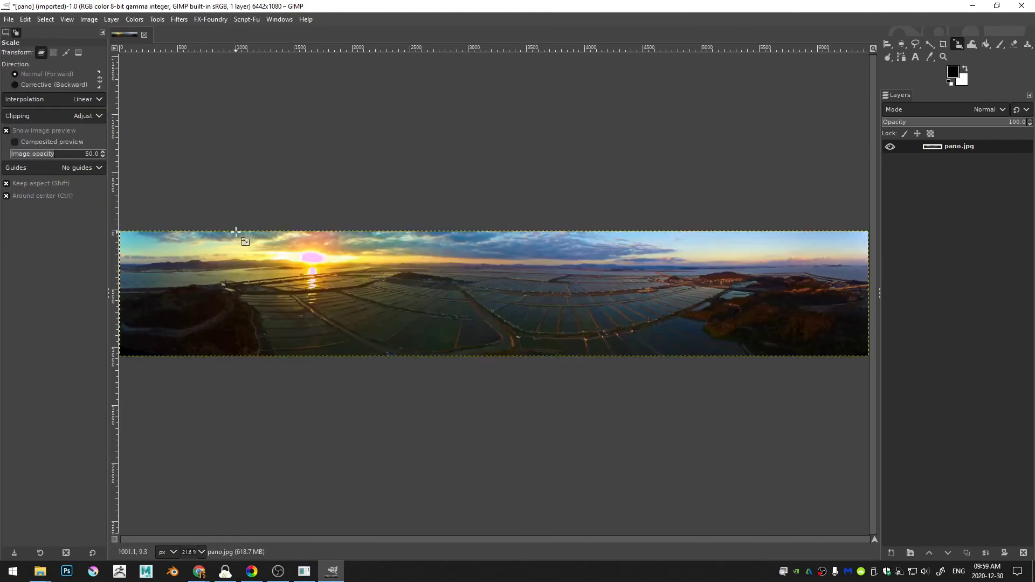
pyautogui.scroll(4, 397, 230)
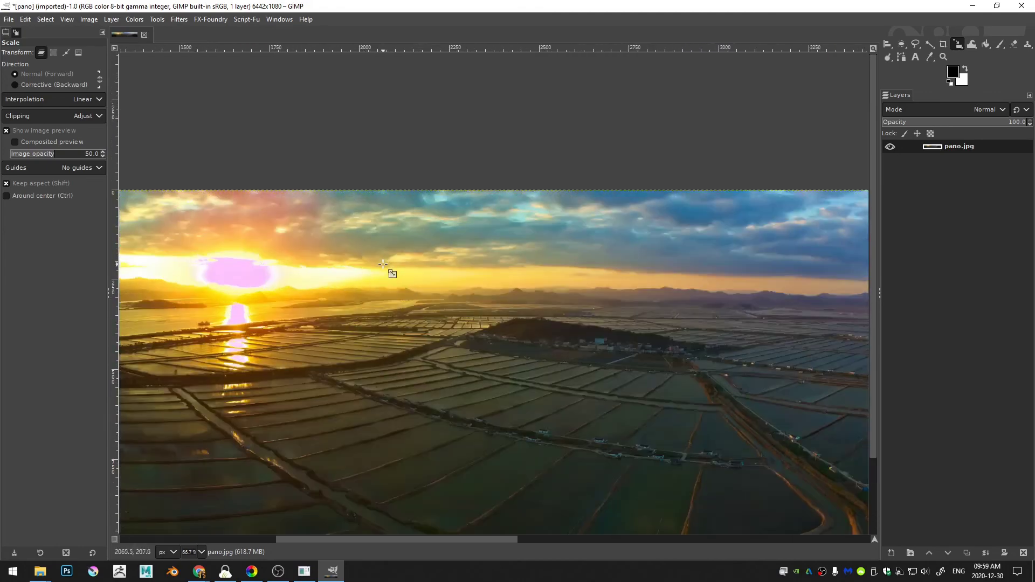
pyautogui.moveTo(382, 264); pyautogui.dragTo(359, 243)
pyautogui.hscroll(4, 359, 243)
pyautogui.scroll(-3, 487, 262)
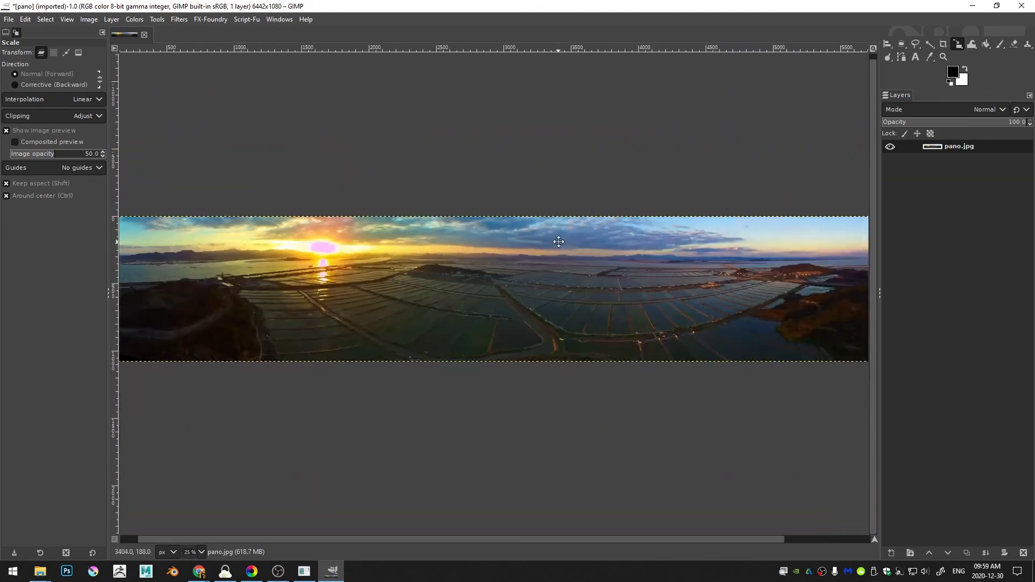
pyautogui.scroll(-1, 561, 243)
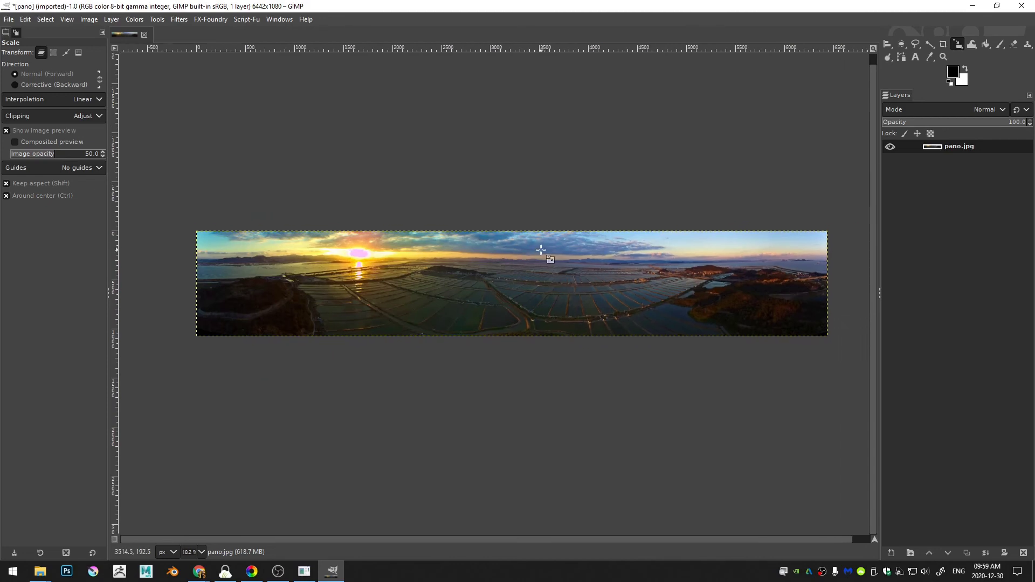